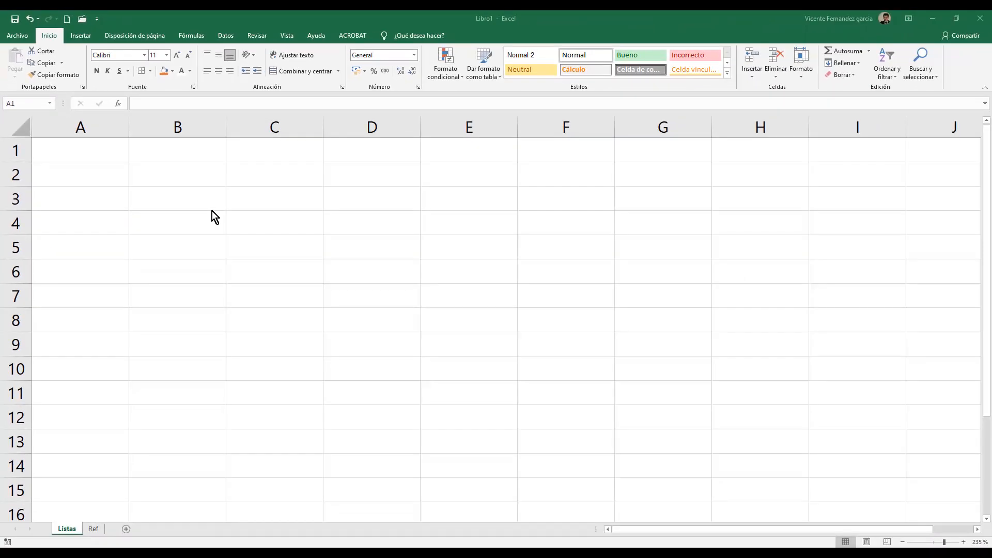
Enter the text producto in cell A1 and fill it down to A9
{"action": "left_click", "coordinate": [114, 153]}
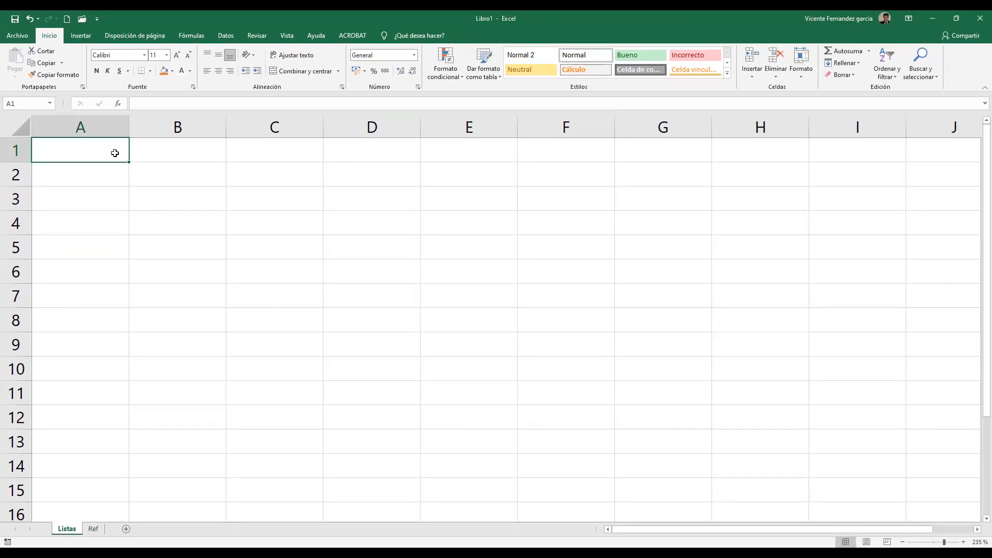
{"action": "type", "text": "producto"}
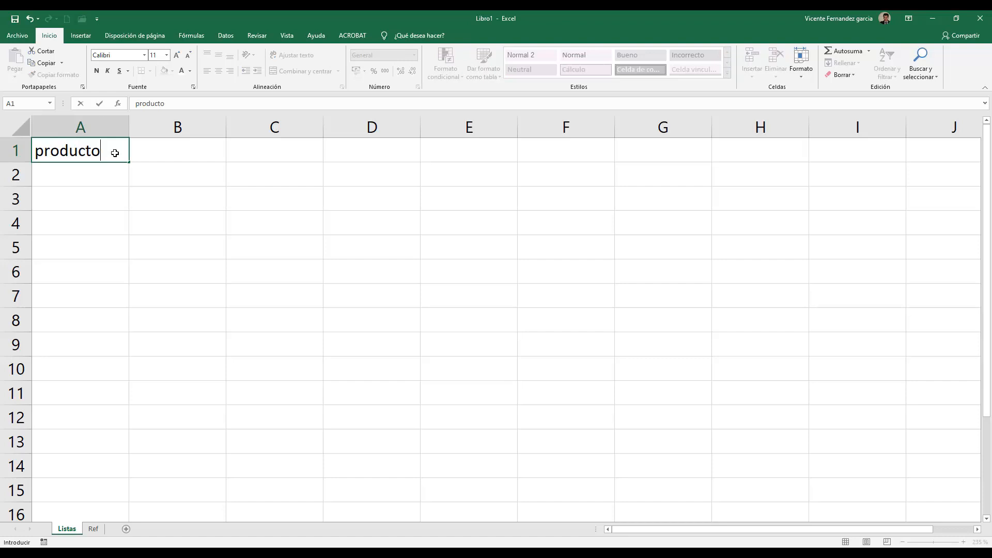
{"action": "key", "text": "Return"}
{"action": "left_click", "coordinate": [115, 152]}
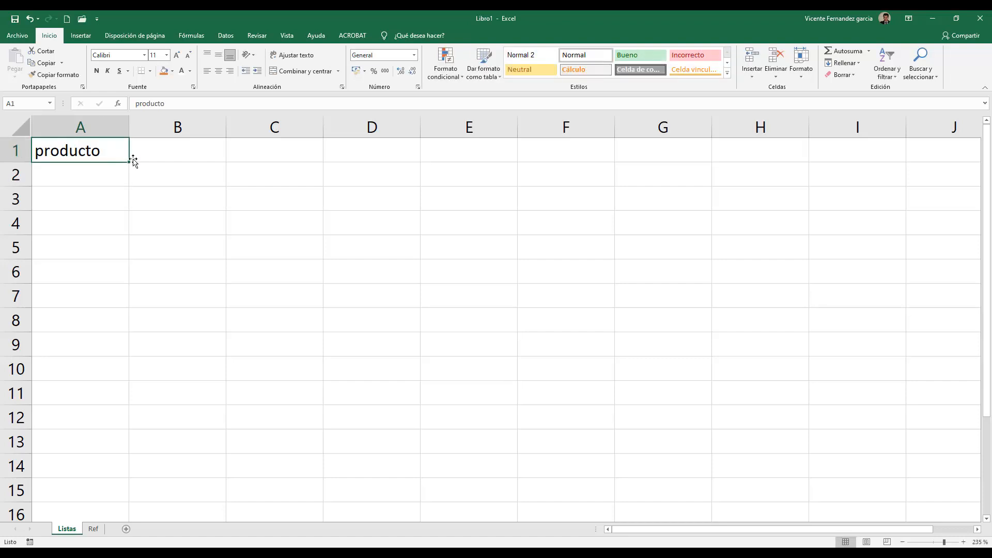
{"action": "left_click_drag", "start_coordinate": [126, 164], "coordinate": [127, 359]}
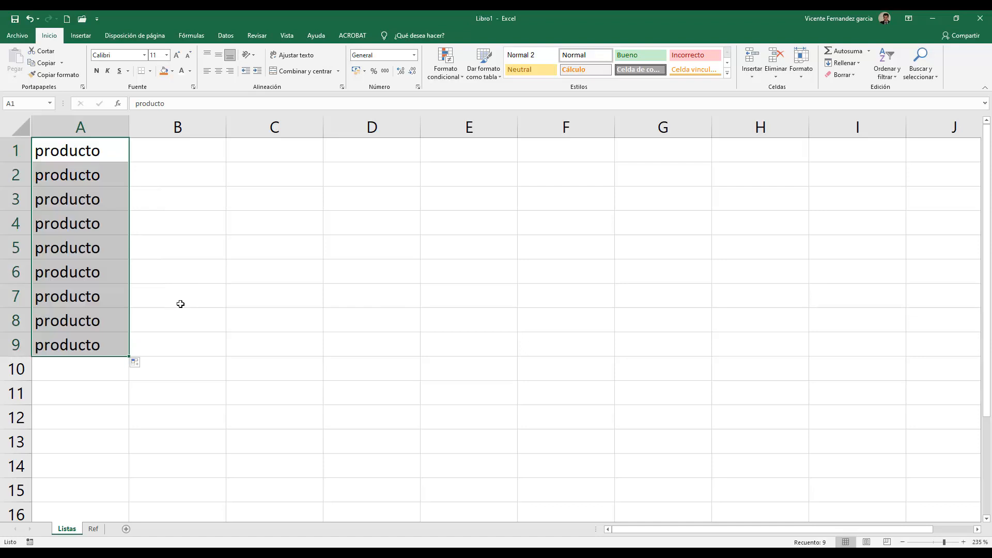
Enter 100 in cell B1 and fill it down to B9
{"action": "left_click", "coordinate": [210, 151]}
{"action": "type", "text": "100"}
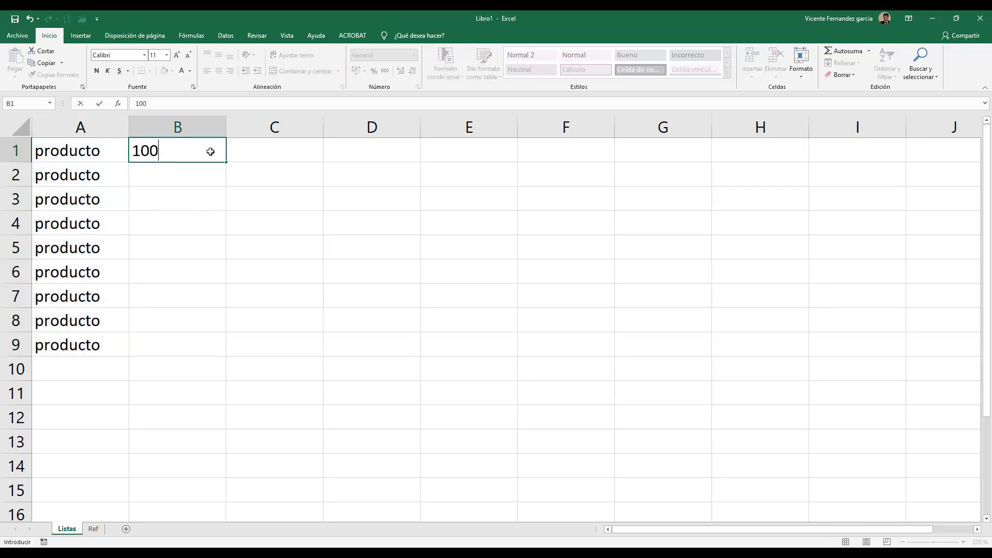
{"action": "key", "text": "Return"}
{"action": "left_click", "coordinate": [205, 152]}
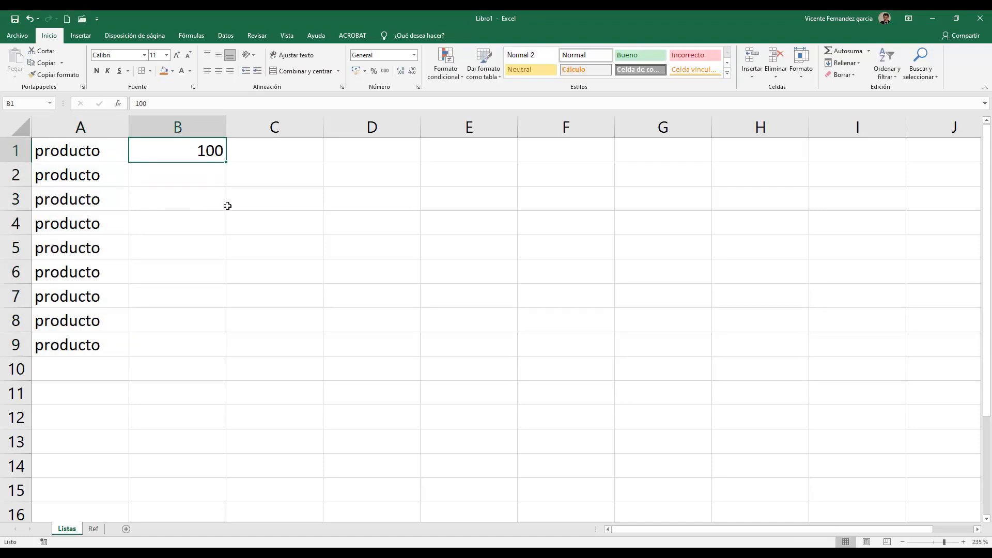
{"action": "left_click_drag", "start_coordinate": [226, 162], "coordinate": [232, 362]}
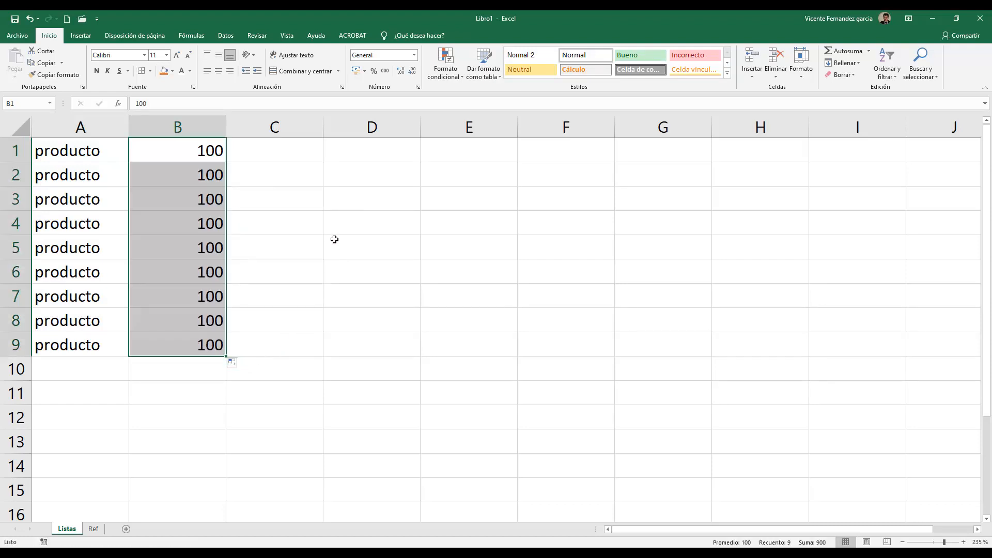
Enter 5 and 10 in cells C1 and C2 and extend the number series down to C9
{"action": "left_click", "coordinate": [312, 155]}
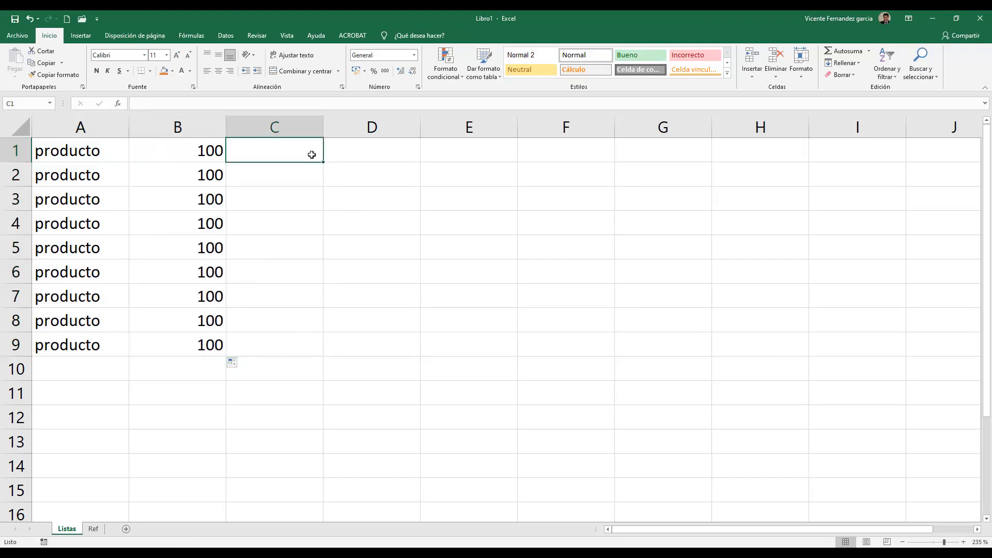
{"action": "type", "text": "5"}
{"action": "key", "text": "Return"}
{"action": "type", "text": "10"}
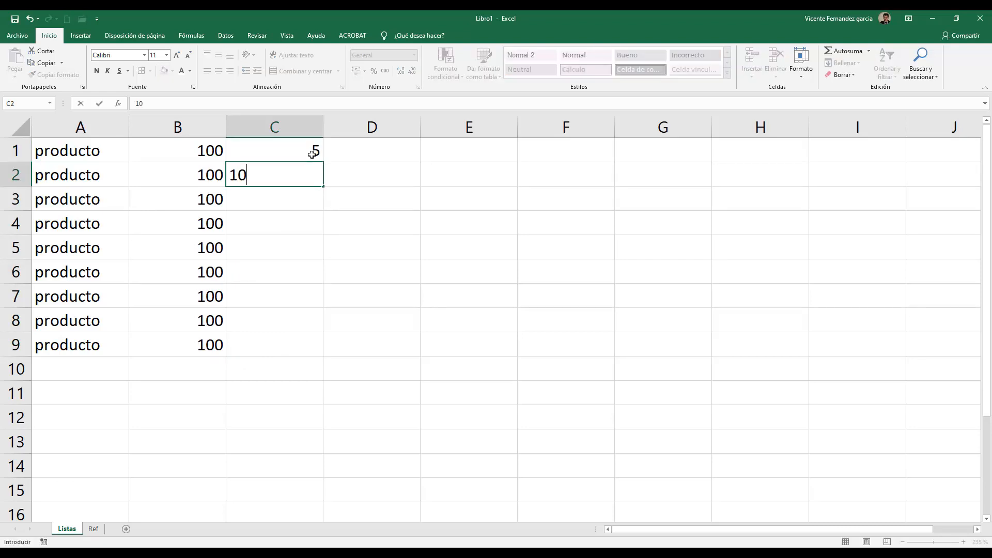
{"action": "key", "text": "Return"}
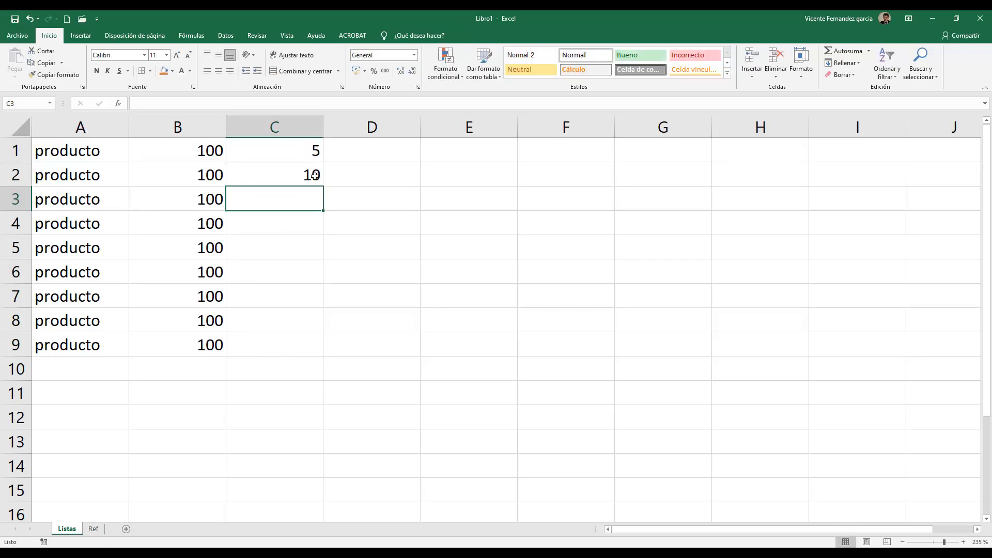
{"action": "left_click_drag", "start_coordinate": [312, 153], "coordinate": [317, 355]}
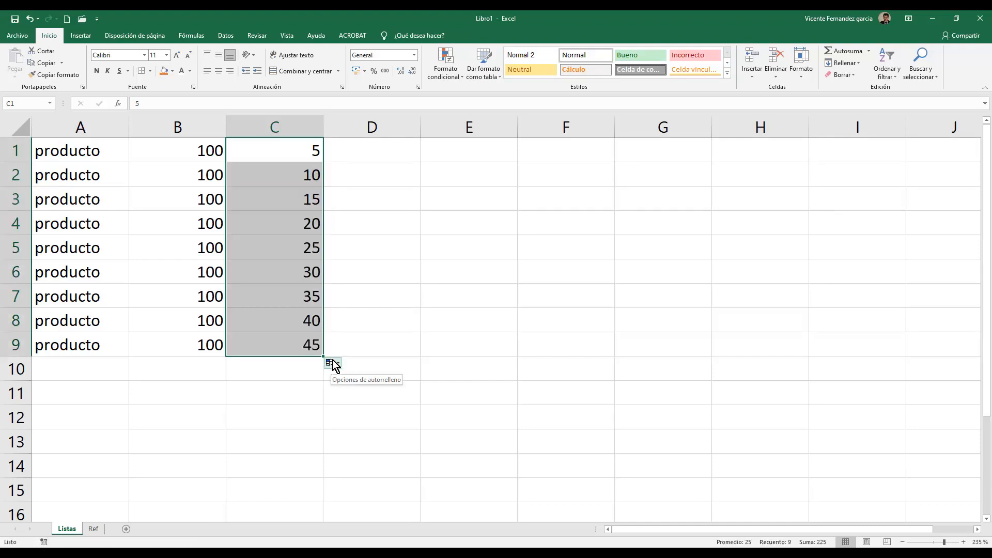
Enter the code FE-001 in cell D1 and autofill the consecutive codes down to D9
{"action": "left_click", "coordinate": [391, 150]}
{"action": "type", "text": "p"}
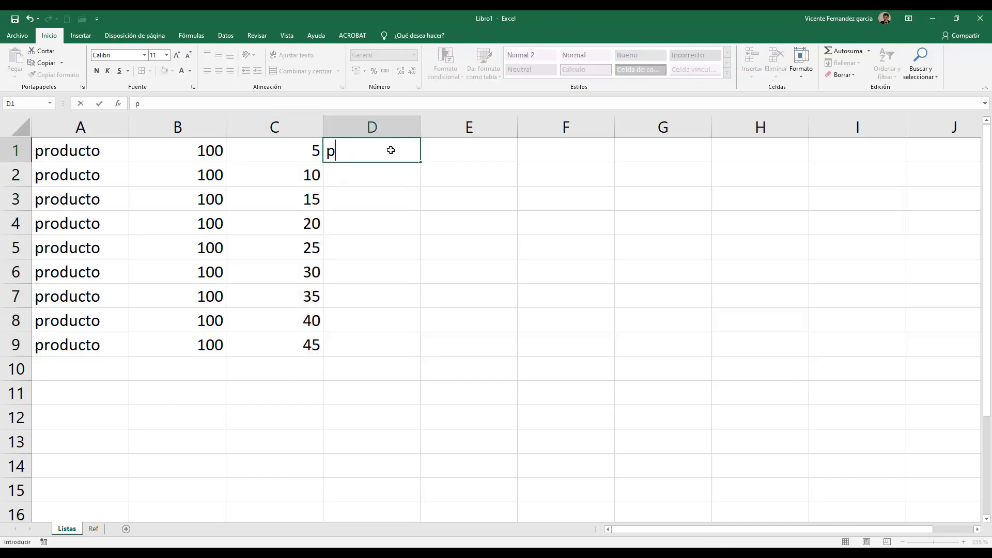
{"action": "key", "text": "BackSpace"}
{"action": "type", "text": "FE-001"}
{"action": "key", "text": "Return"}
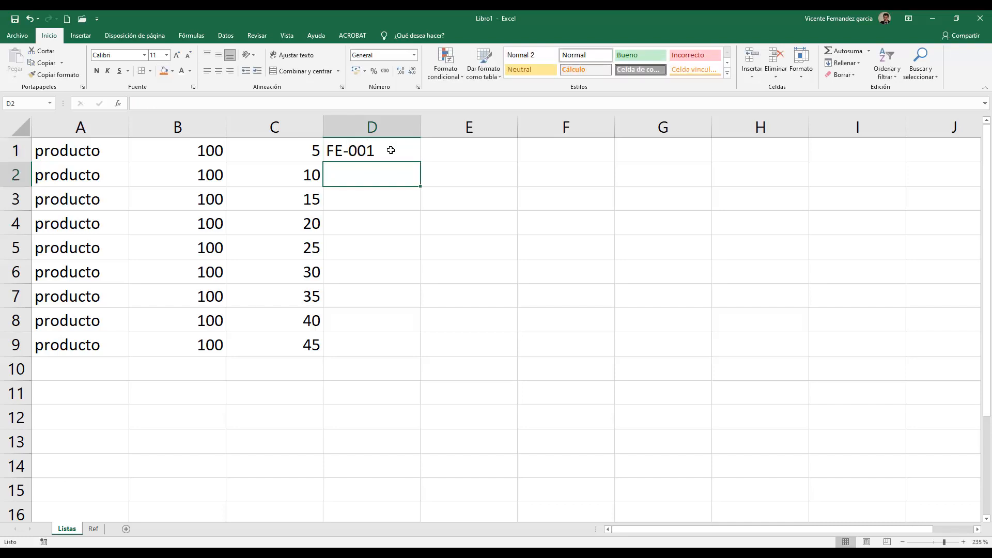
{"action": "left_click", "coordinate": [391, 149]}
{"action": "left_click_drag", "start_coordinate": [420, 161], "coordinate": [410, 360]}
Enter LUNES in cell E1 and autofill the weekdays down to E9
{"action": "left_click", "coordinate": [484, 155]}
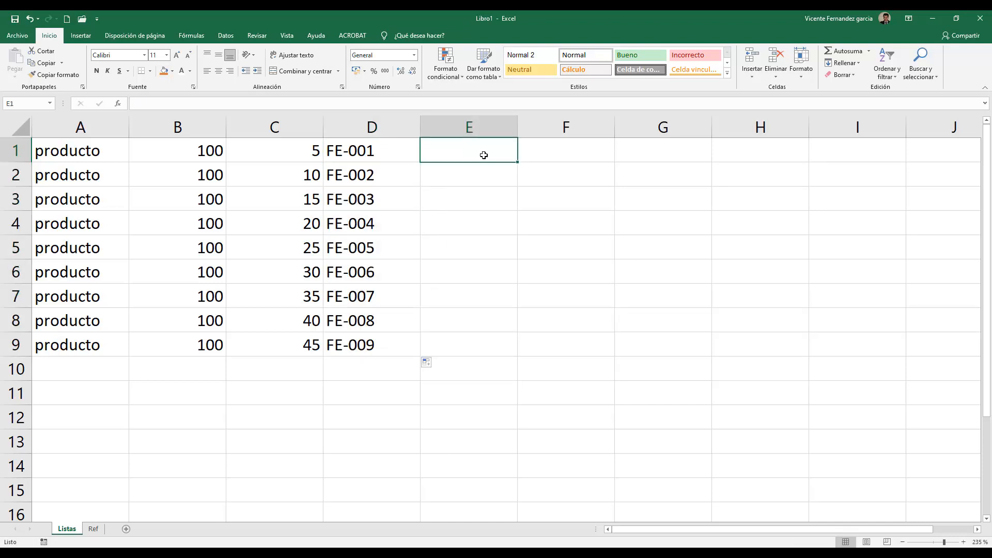
{"action": "type", "text": "LUNES"}
{"action": "key", "text": "Return"}
{"action": "left_click", "coordinate": [483, 155]}
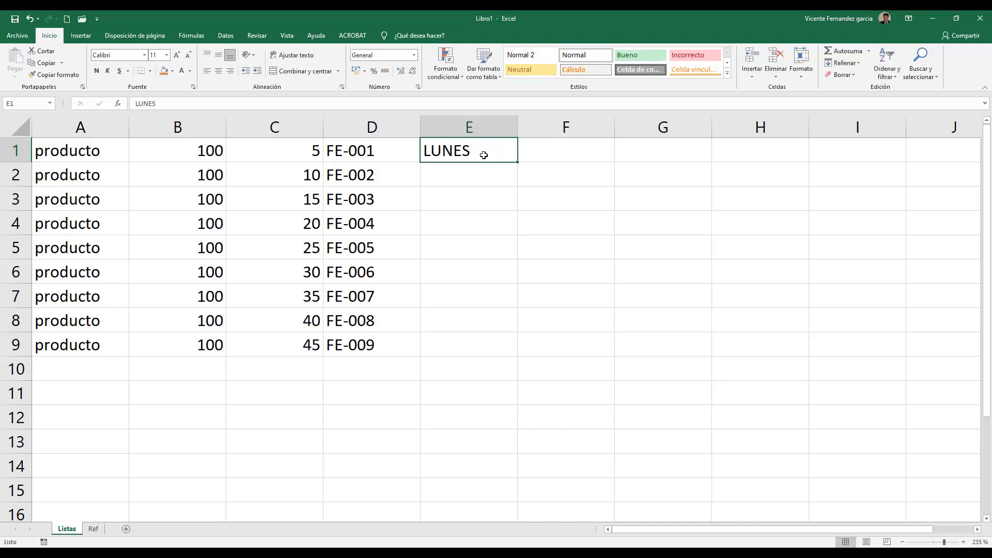
{"action": "left_click_drag", "start_coordinate": [517, 161], "coordinate": [519, 357]}
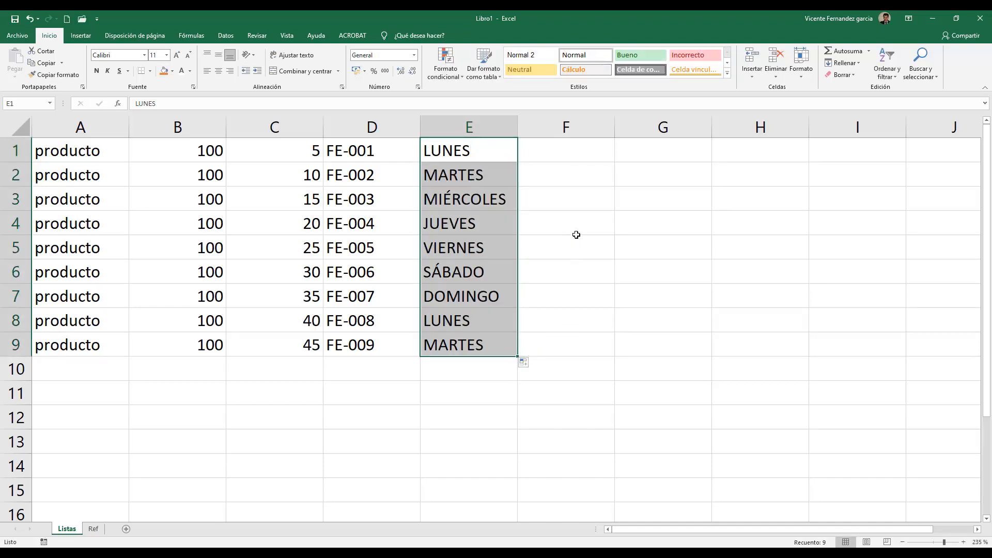
Enter ENERO in cell F1 and autofill the months down to F9
{"action": "left_click", "coordinate": [576, 152]}
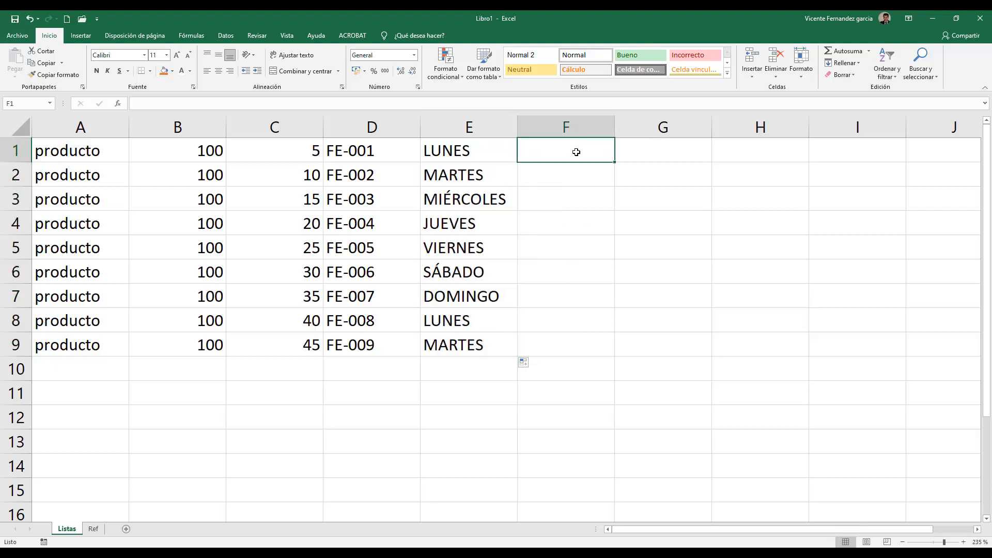
{"action": "type", "text": "ENERO"}
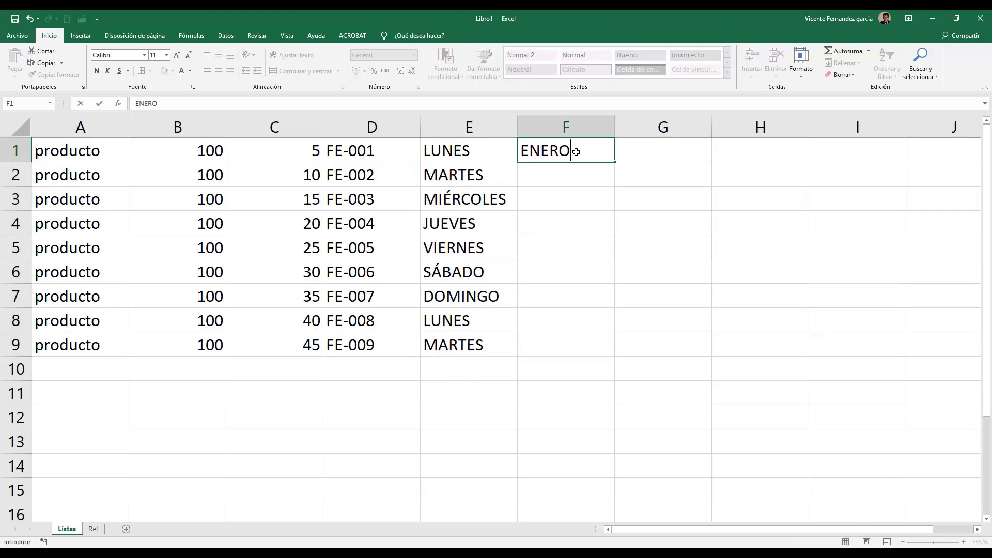
{"action": "key", "text": "Return"}
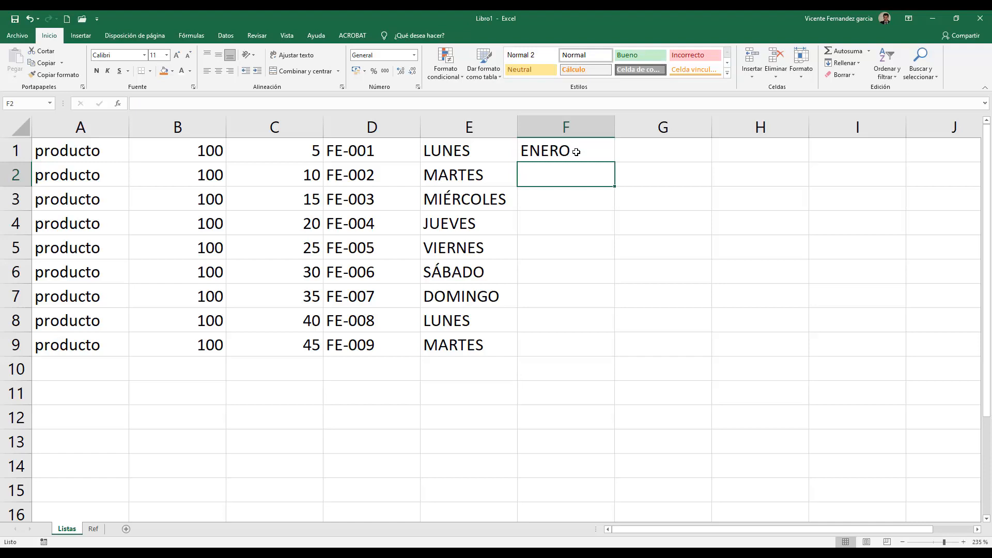
{"action": "left_click", "coordinate": [576, 152]}
{"action": "left_click_drag", "start_coordinate": [614, 163], "coordinate": [620, 366]}
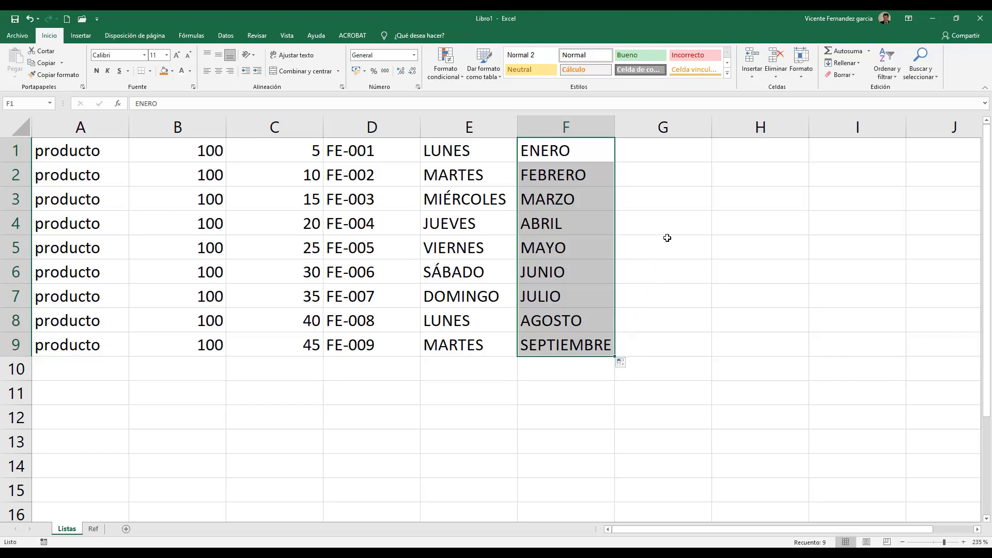
Enter the date 18-01-2021 in cell G1 and autofill consecutive dates down to G9
{"action": "left_click", "coordinate": [684, 150]}
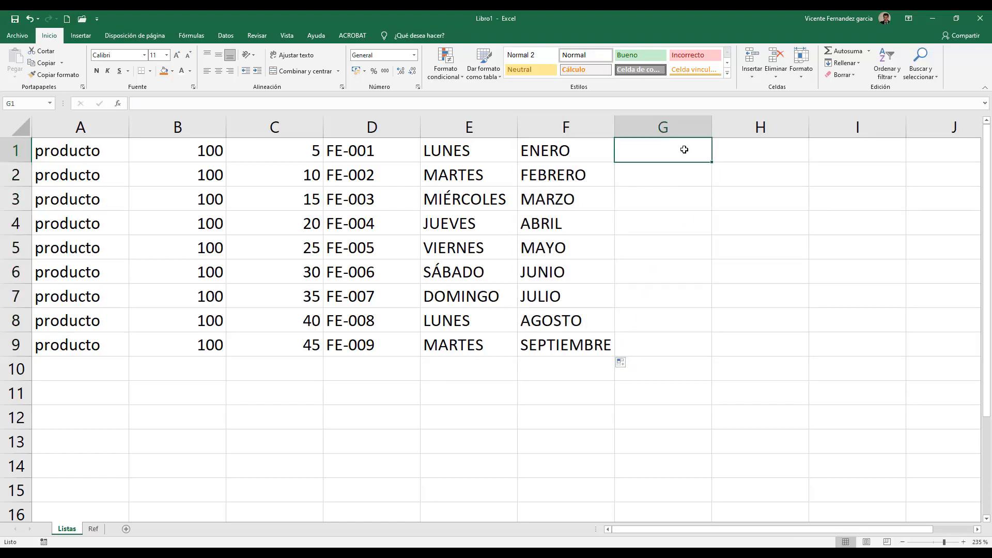
{"action": "type", "text": "1"}
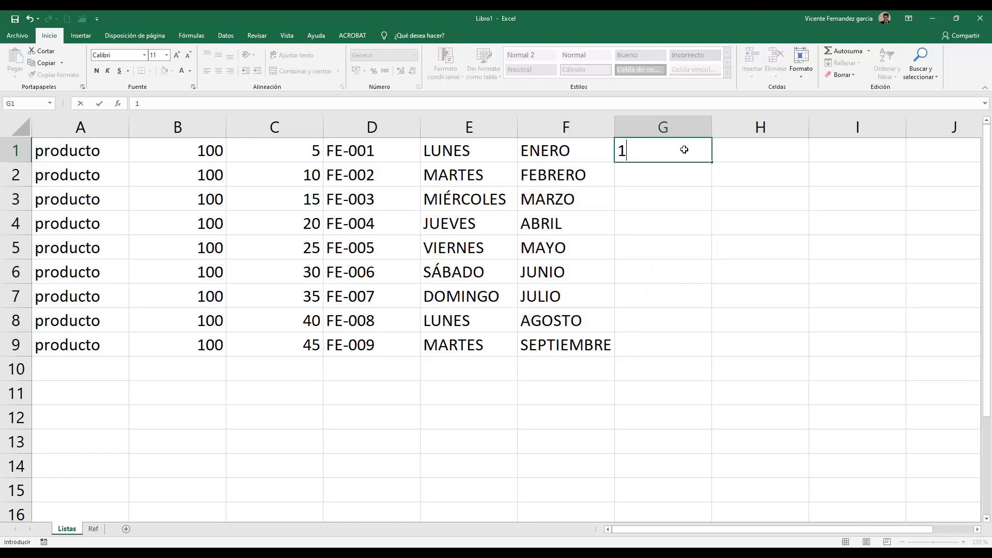
{"action": "type", "text": "8-01-2021"}
{"action": "key", "text": "Return"}
{"action": "left_click", "coordinate": [683, 149]}
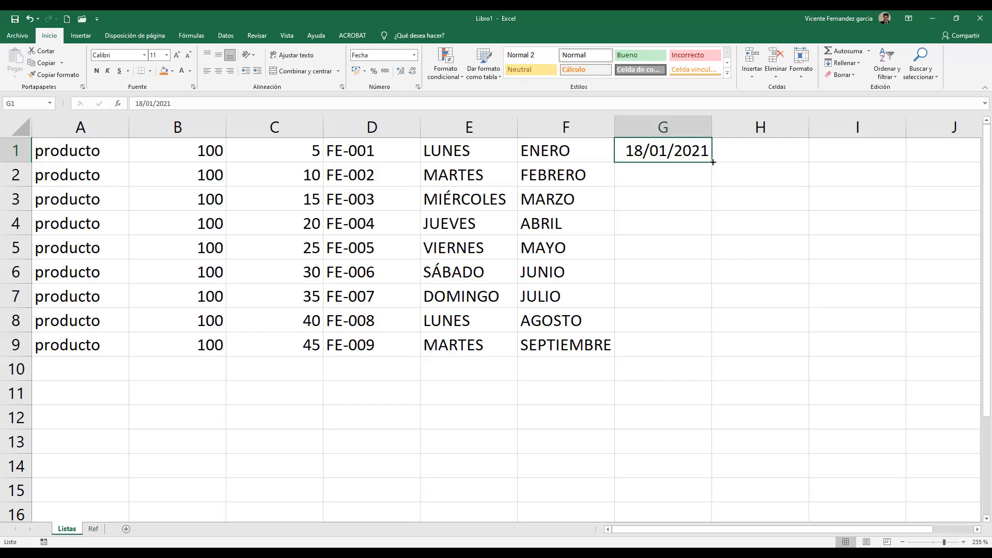
{"action": "left_click_drag", "start_coordinate": [711, 161], "coordinate": [716, 356]}
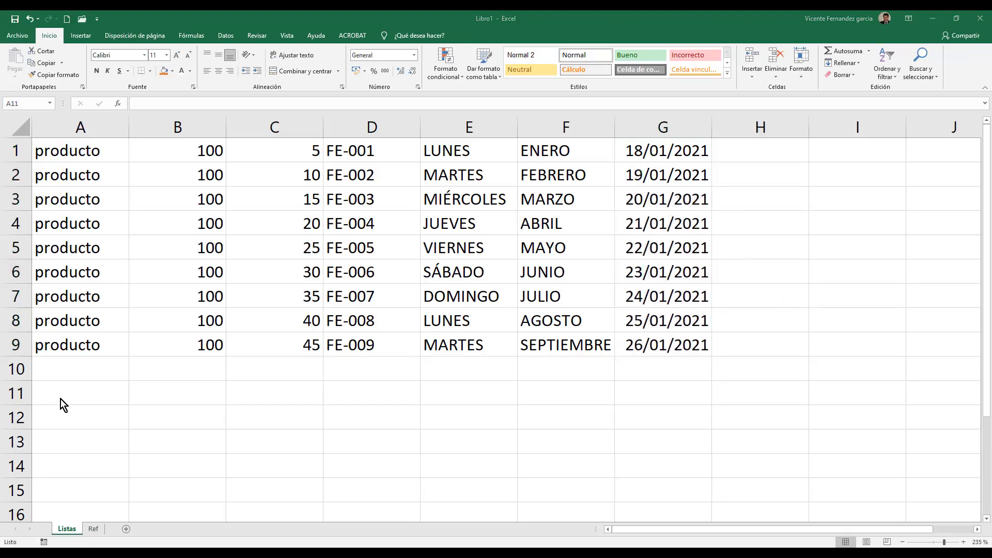
Enter PRODUCTO in cell A11 and fill it across the row to G11
{"action": "left_click", "coordinate": [104, 393]}
{"action": "type", "text": "PRODUCTO"}
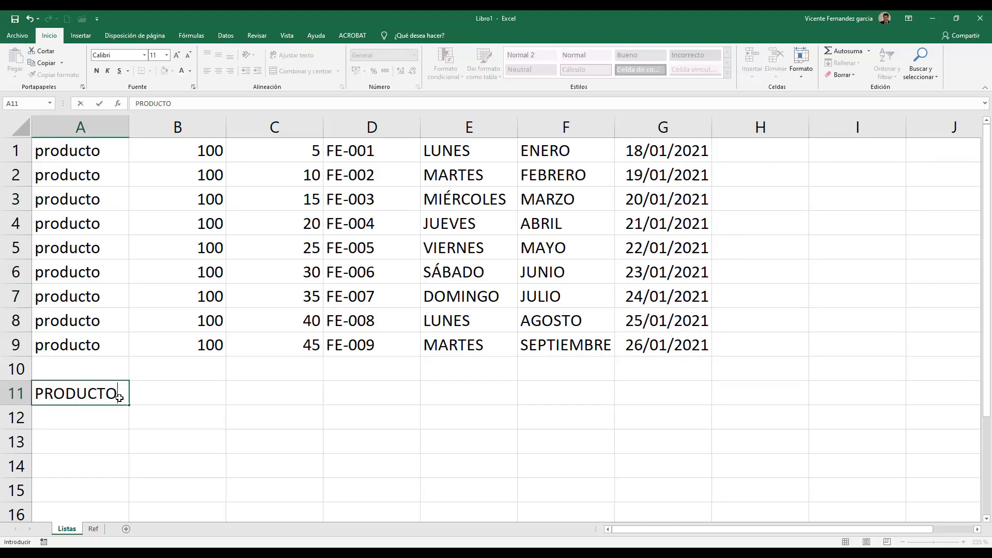
{"action": "key", "text": "Tab"}
{"action": "left_click", "coordinate": [120, 395]}
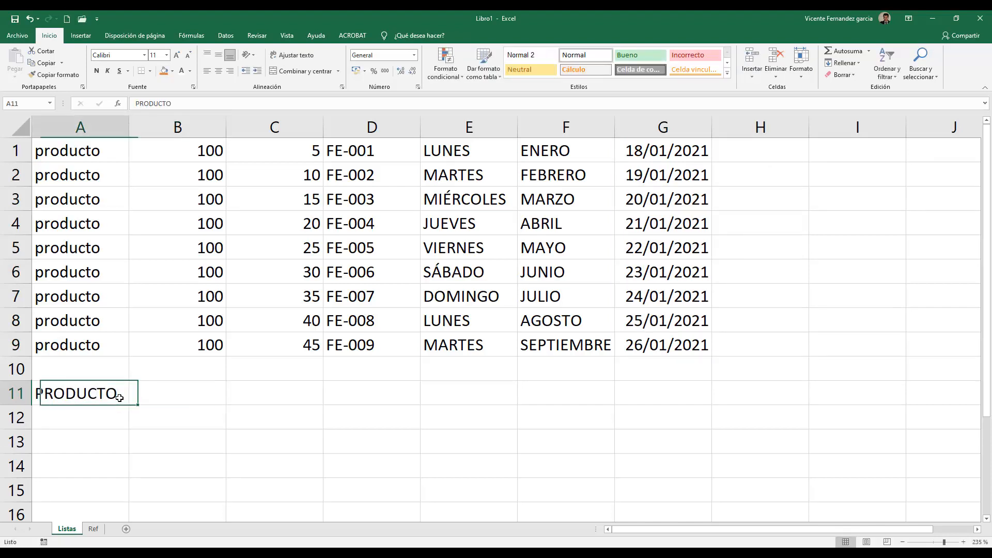
{"action": "left_click_drag", "start_coordinate": [129, 405], "coordinate": [712, 414]}
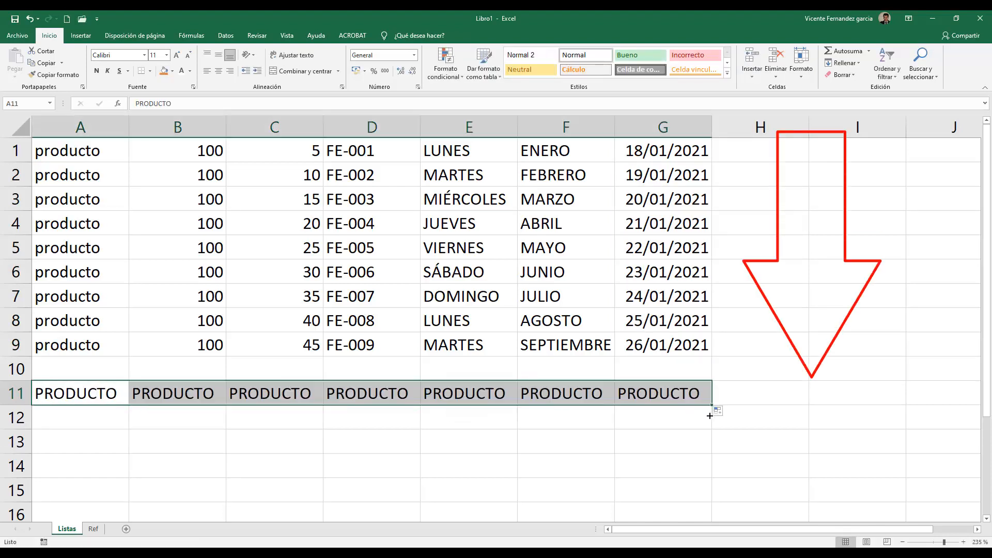
Enter 100 in cell A12 and fill it across the row to G12
{"action": "left_click", "coordinate": [101, 417]}
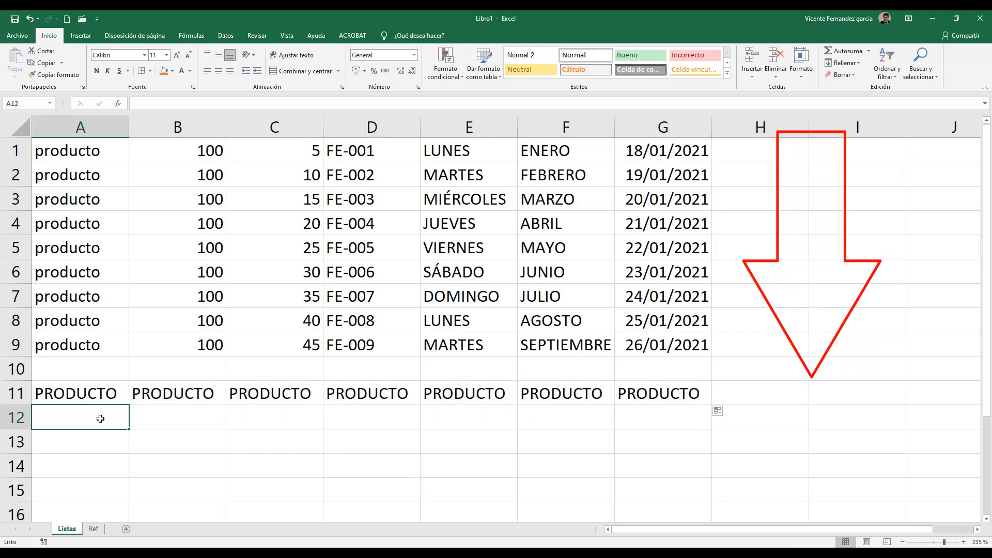
{"action": "type", "text": "100"}
{"action": "key", "text": "Return"}
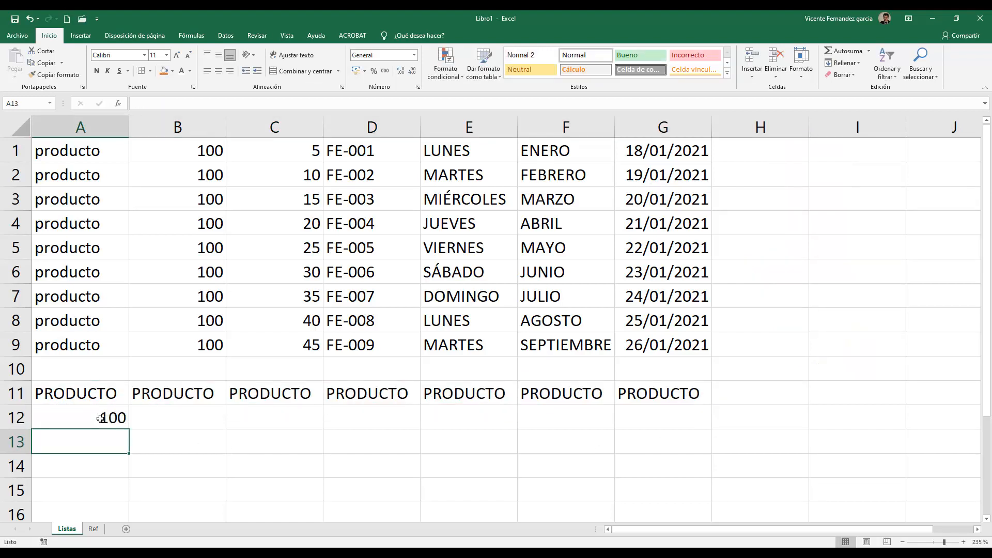
{"action": "left_click", "coordinate": [114, 422]}
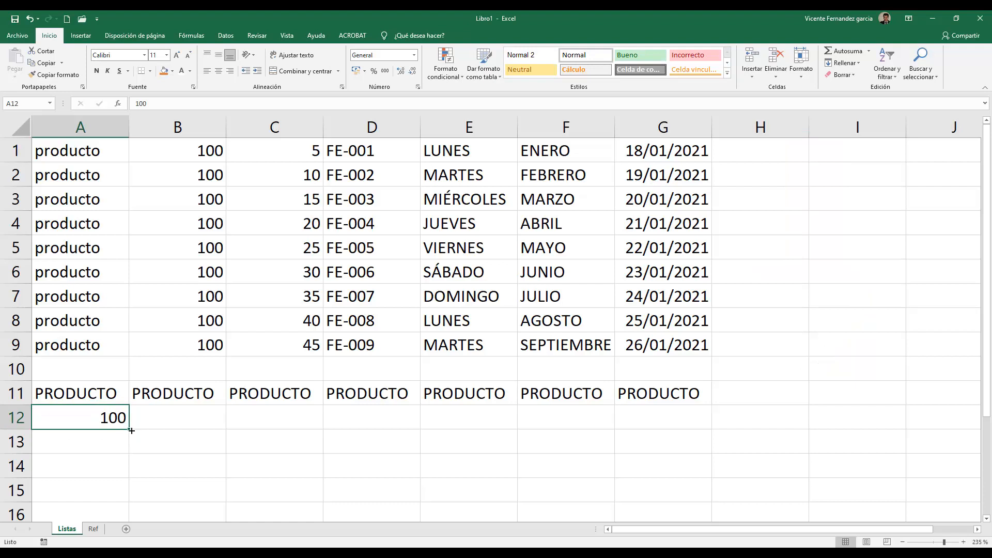
{"action": "left_click_drag", "start_coordinate": [131, 430], "coordinate": [708, 431]}
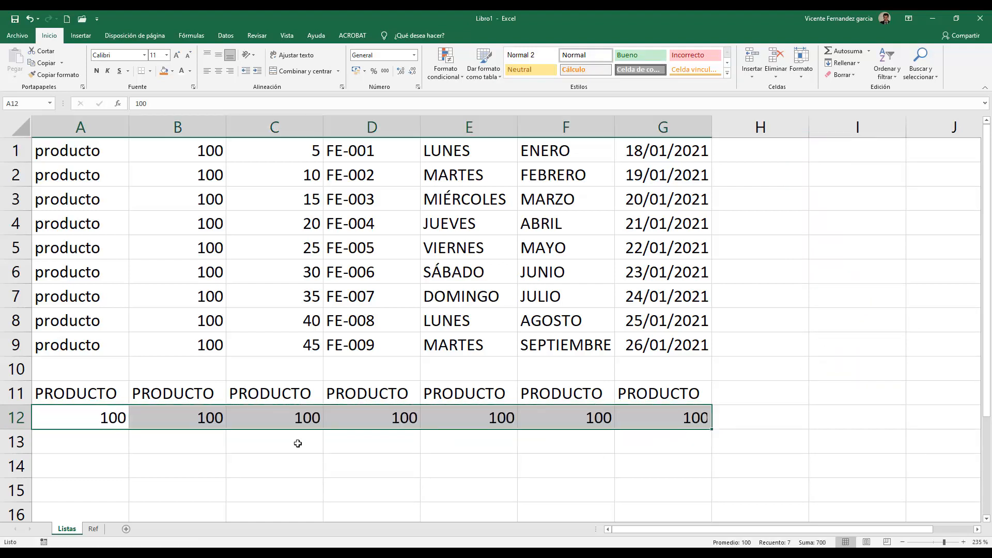
Enter 5 and 10 in cells A13 and B13 and extend the number series across to G13
{"action": "scroll", "coordinate": [297, 443], "scroll_direction": "down", "scroll_amount": 1}
{"action": "left_click", "coordinate": [100, 366]}
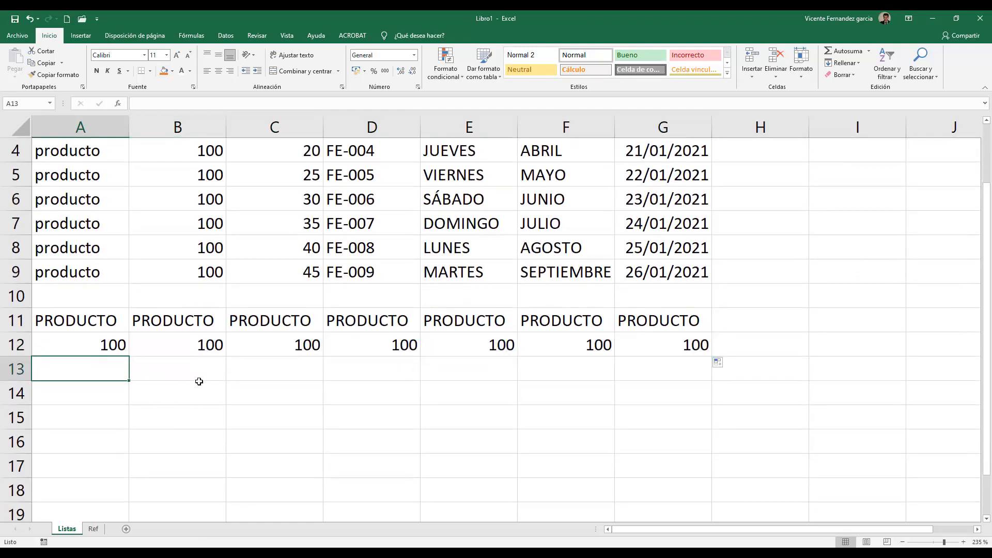
{"action": "type", "text": "5"}
{"action": "key", "text": "Tab"}
{"action": "type", "text": "10"}
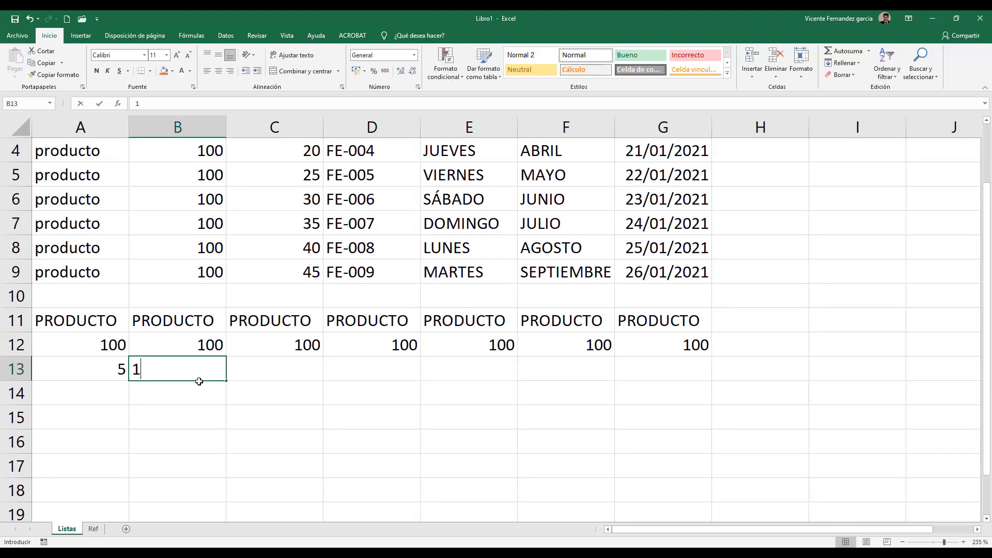
{"action": "key", "text": "Tab"}
{"action": "left_click_drag", "start_coordinate": [113, 368], "coordinate": [699, 378]}
Enter the code AB-001 in cell A14 and fill the code series across the row to G14
{"action": "left_click", "coordinate": [101, 392]}
{"action": "type", "text": "F"}
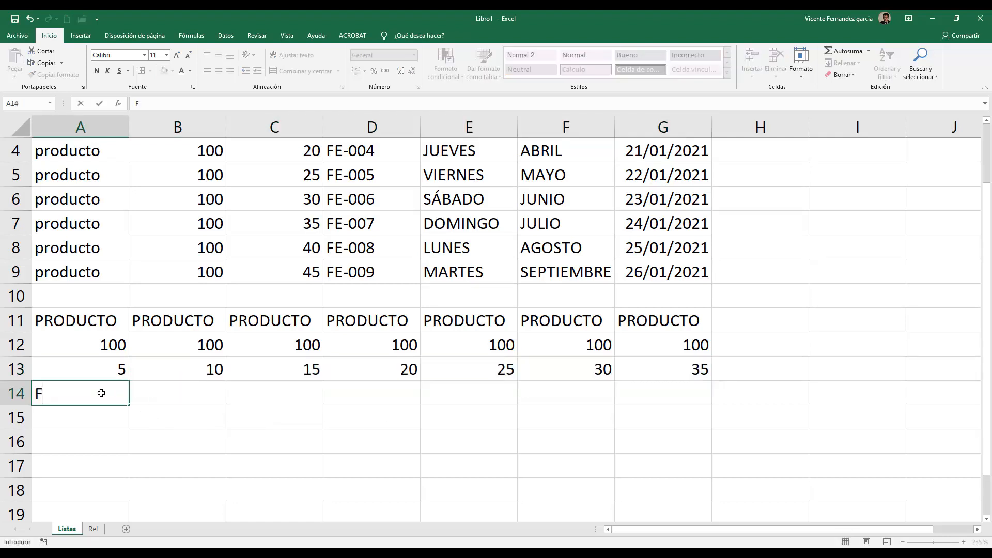
{"action": "type", "text": "E"}
{"action": "key", "text": "BackSpace"}
{"action": "key", "text": "BackSpace"}
{"action": "type", "text": "AB-001"}
{"action": "key", "text": "Return"}
{"action": "left_click", "coordinate": [101, 393]}
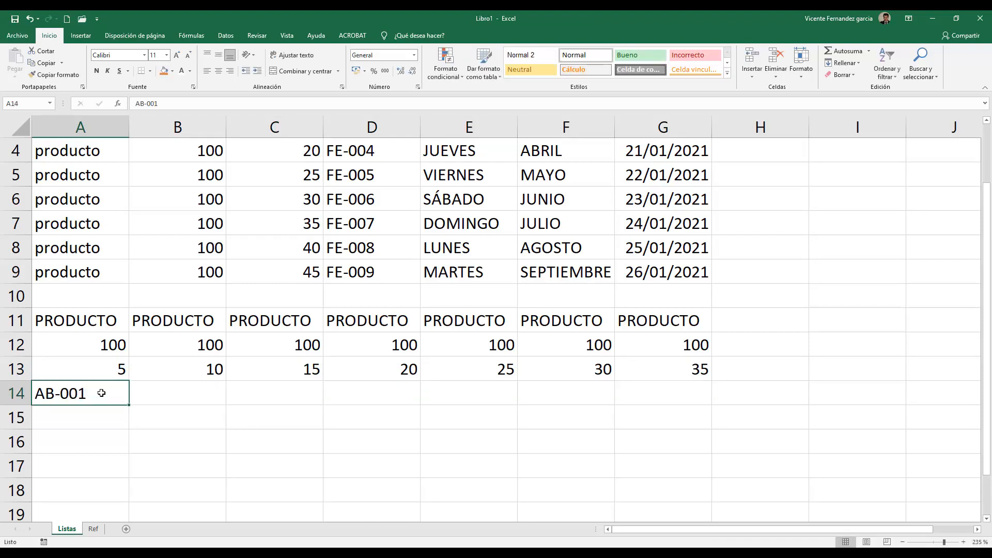
{"action": "left_click_drag", "start_coordinate": [128, 405], "coordinate": [707, 407]}
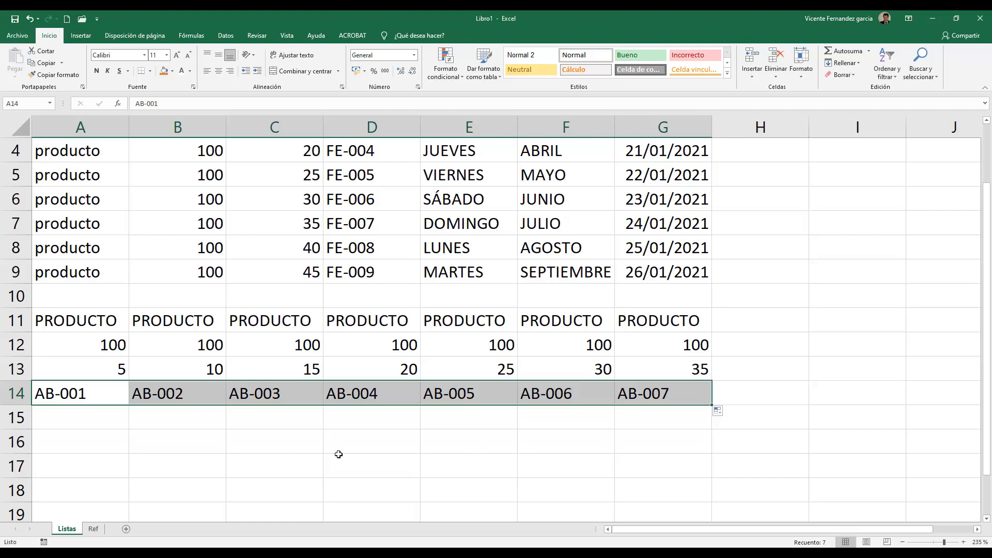
Enter LUNES in cell A15, ENERO in A16 and the date 18-01-2021 in A17
{"action": "left_click", "coordinate": [95, 417]}
{"action": "type", "text": "LUNES"}
{"action": "key", "text": "Return"}
{"action": "type", "text": "ENERO"}
{"action": "key", "text": "Return"}
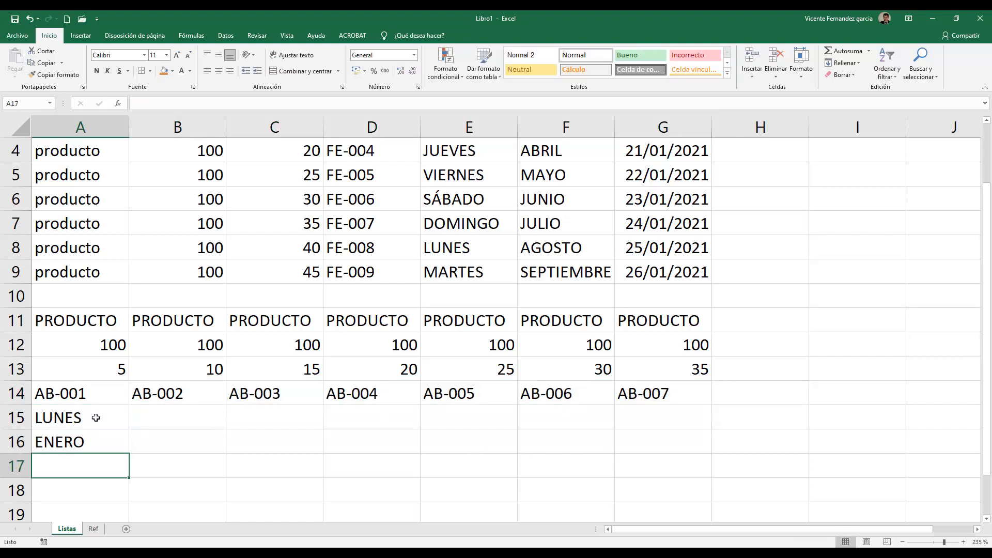
{"action": "type", "text": "18-01-"}
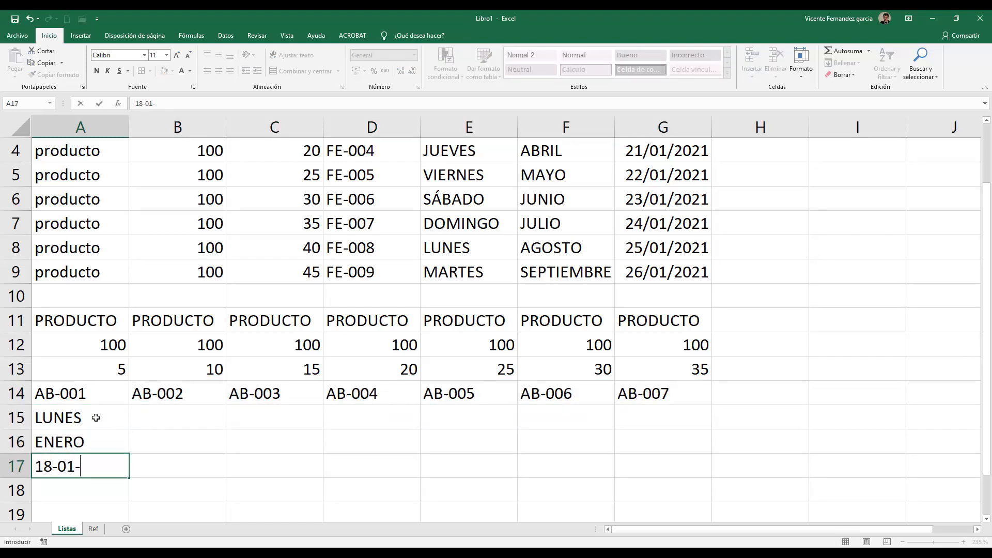
{"action": "type", "text": "2021"}
{"action": "key", "text": "Return"}
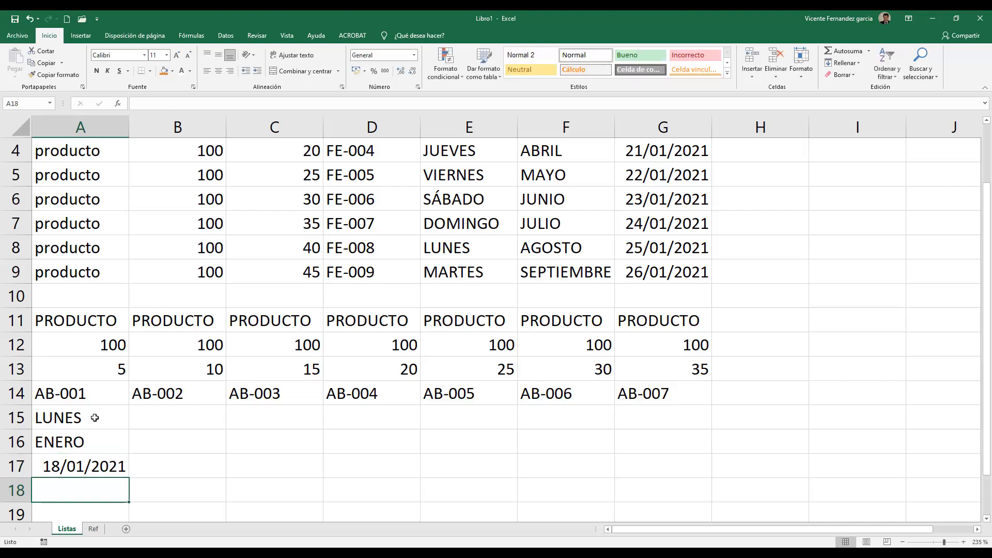
Fill the weekday, month and date in A15:A17 together across to column G, and select the whole block of rows 11 to 17
{"action": "left_click_drag", "start_coordinate": [95, 418], "coordinate": [703, 479]}
{"action": "key", "text": "ctrl+a"}
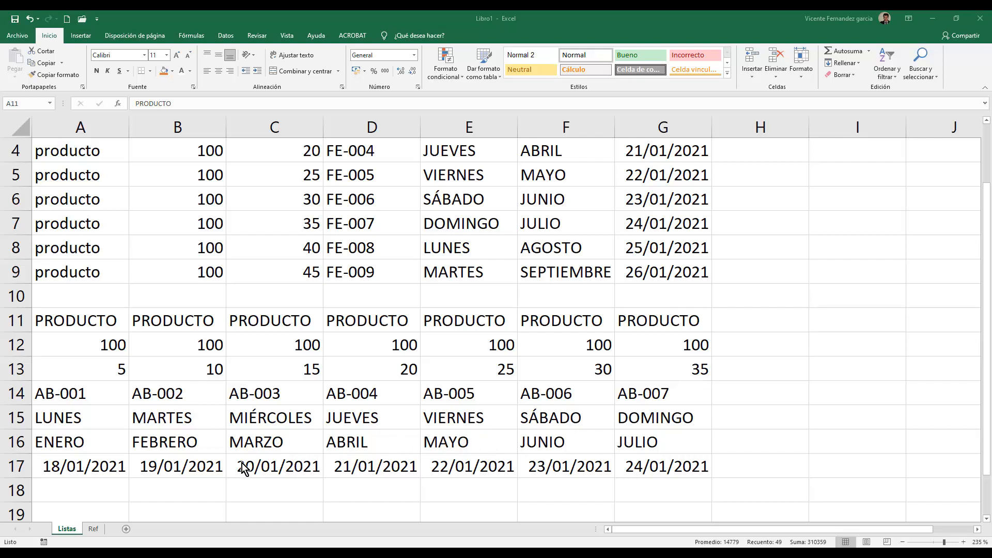
{"action": "key", "text": "ctrl+a"}
On the Ref sheet, enter =B5*C5 in IMPORTE cell D5 and fill the formula down to D12
{"action": "left_click", "coordinate": [94, 529]}
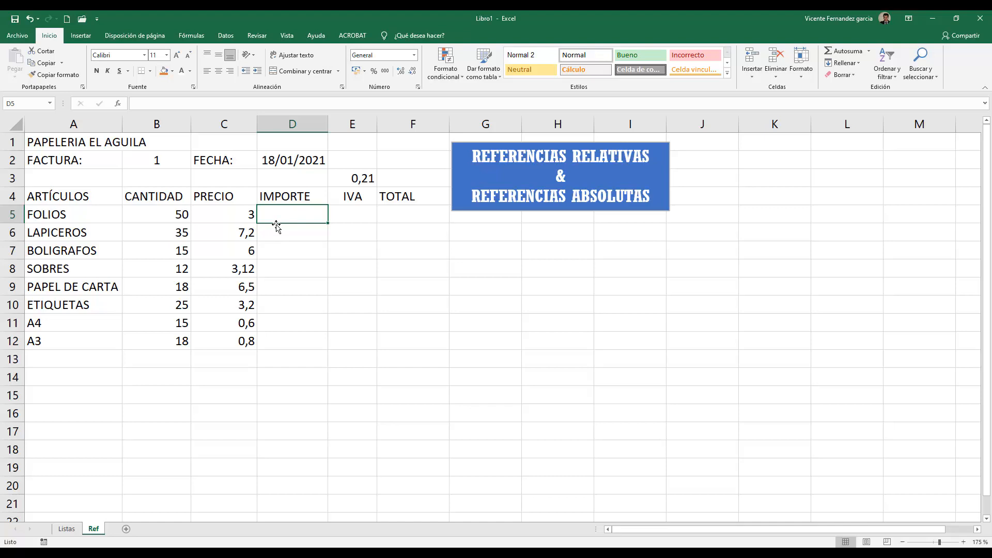
{"action": "type", "text": "="}
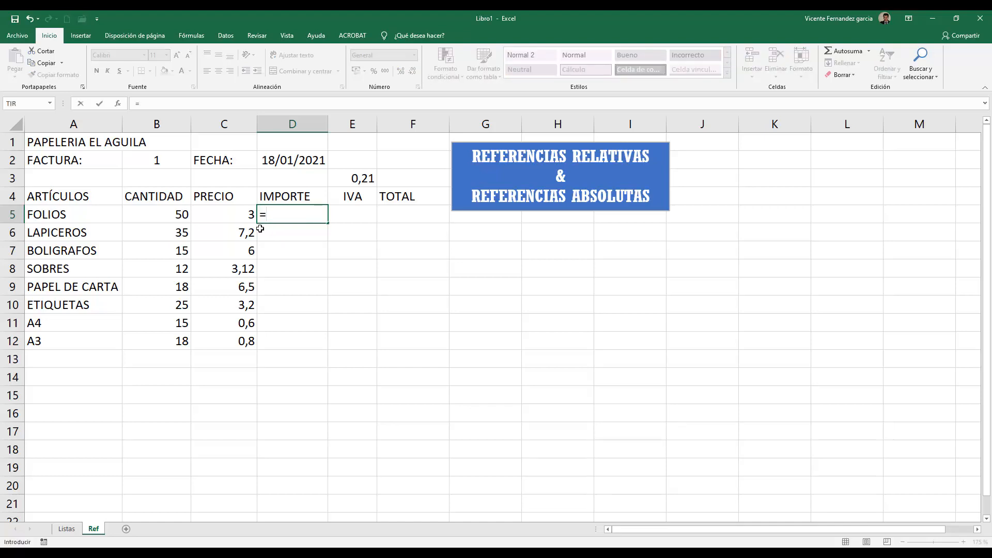
{"action": "left_click", "coordinate": [172, 217]}
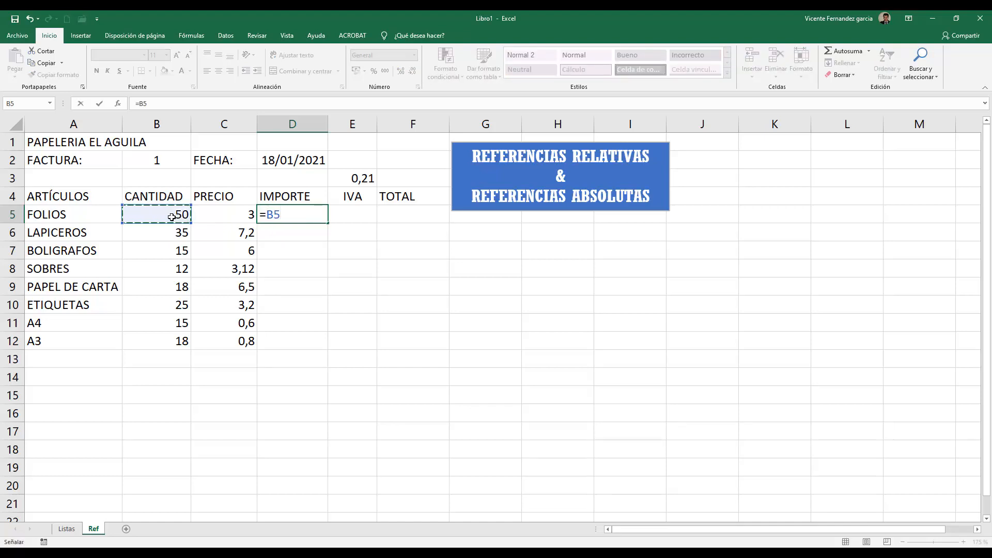
{"action": "type", "text": "*"}
{"action": "left_click", "coordinate": [230, 216]}
{"action": "key", "text": "Return"}
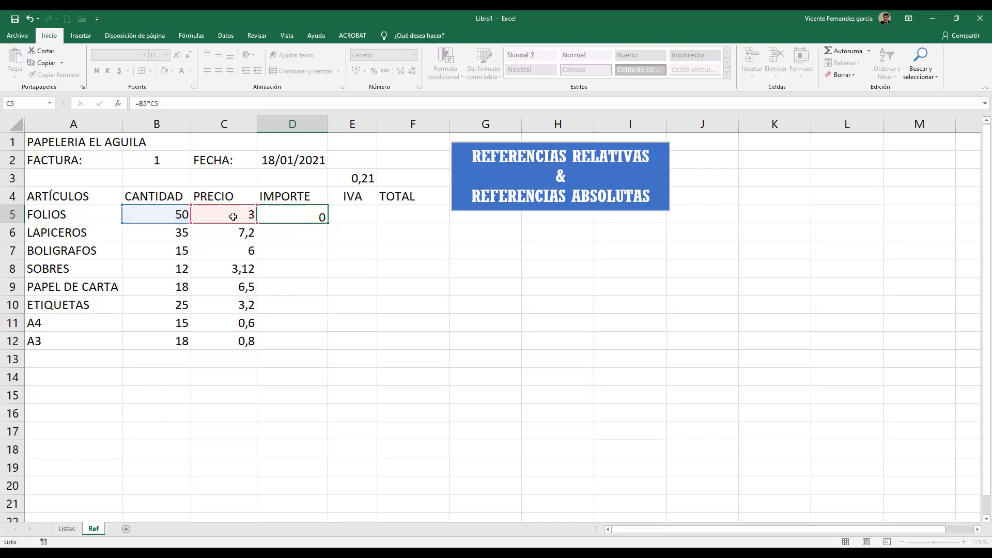
{"action": "left_click", "coordinate": [298, 214]}
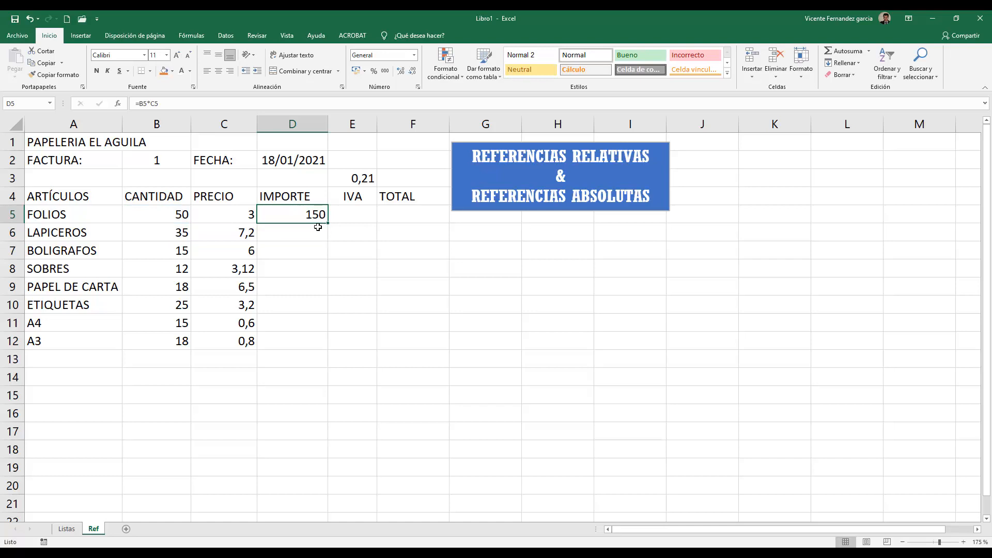
{"action": "left_click_drag", "start_coordinate": [327, 222], "coordinate": [329, 350]}
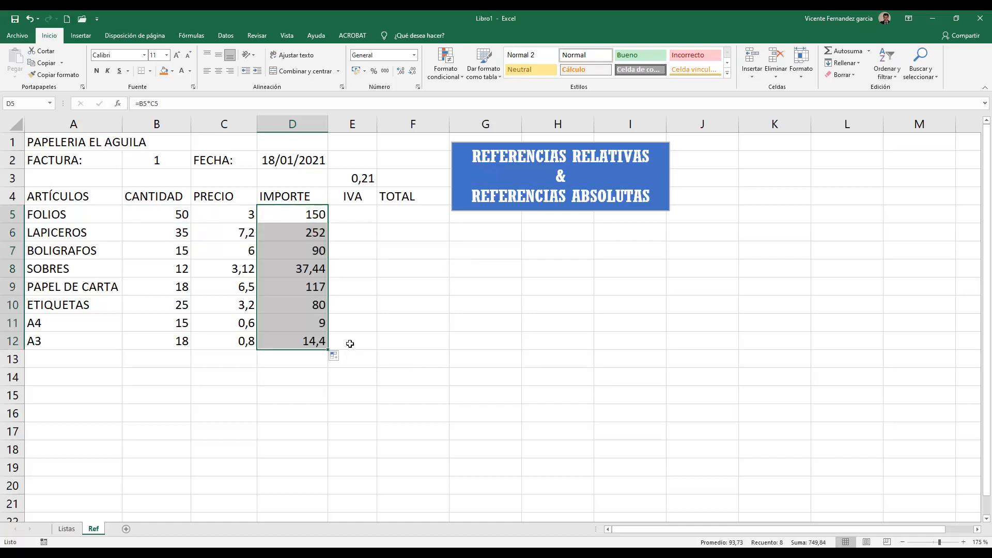
{"action": "left_click", "coordinate": [351, 343]}
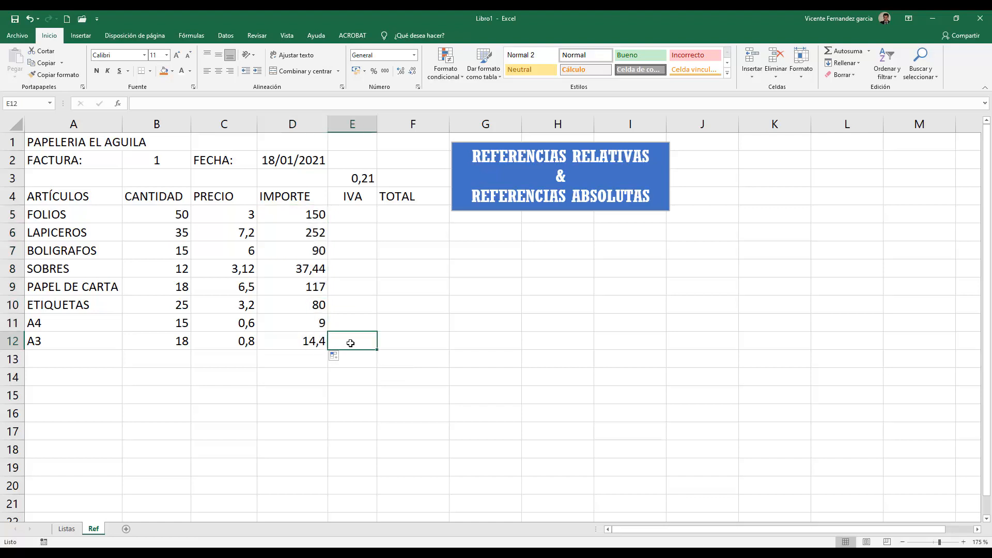
Examine the cell references of the IMPORTE formulas in D5, D6, D8, D11 and D12 without changing them
{"action": "double_click", "coordinate": [291, 216]}
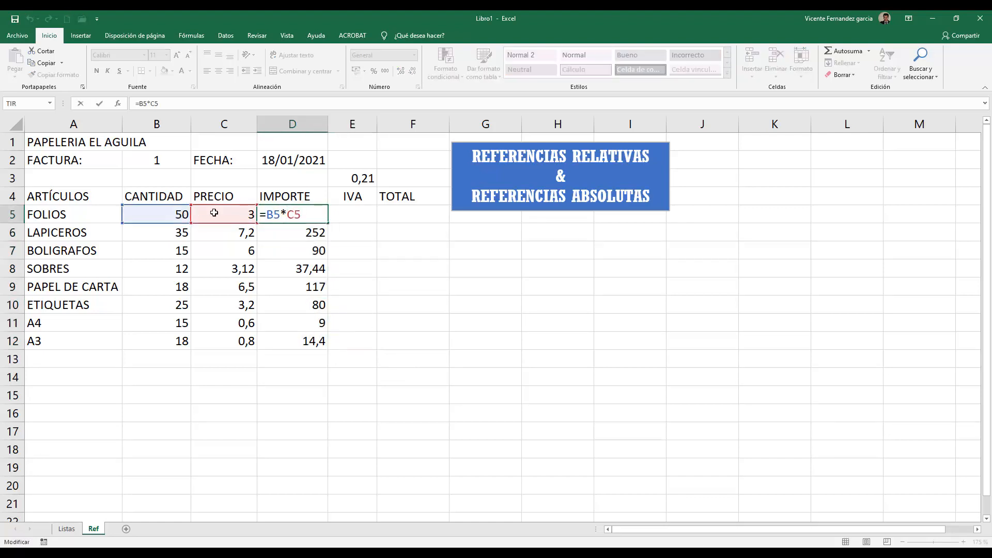
{"action": "key", "text": "Return"}
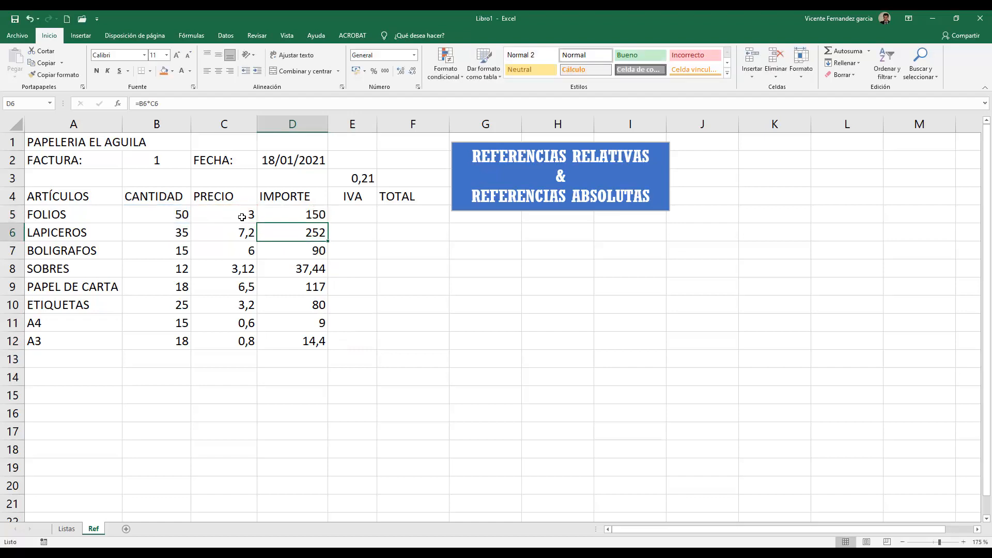
{"action": "double_click", "coordinate": [287, 233]}
{"action": "key", "text": "Return"}
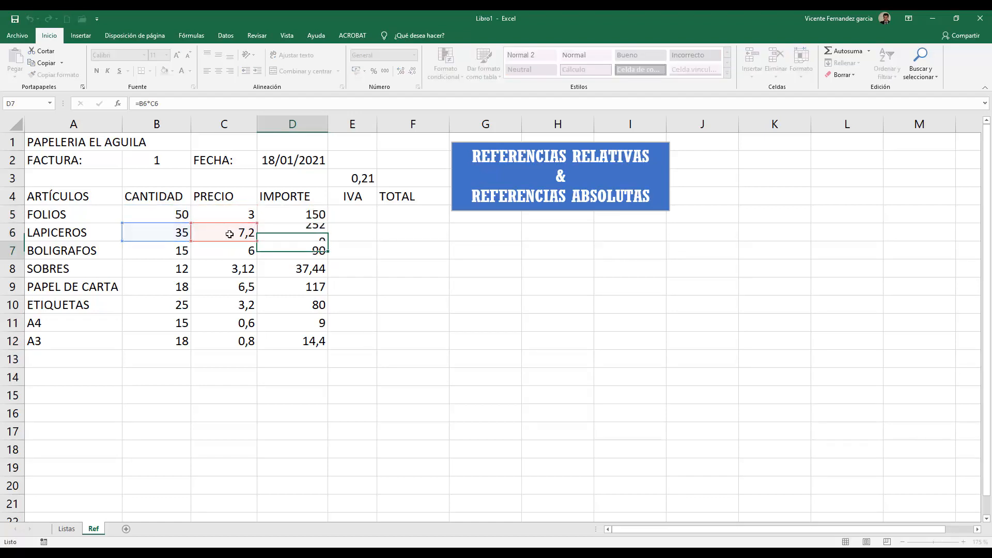
{"action": "left_click", "coordinate": [308, 274]}
{"action": "double_click", "coordinate": [308, 274]}
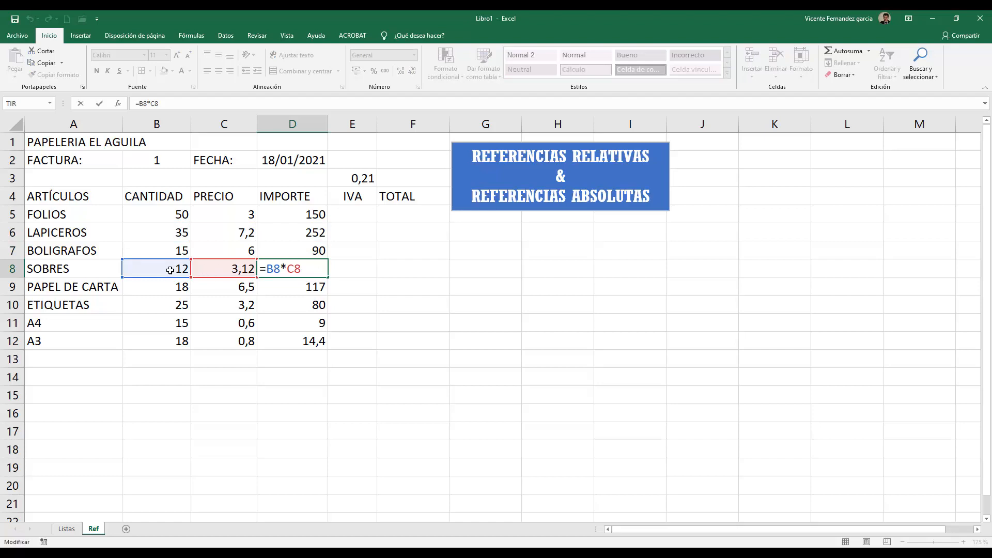
{"action": "key", "text": "Return"}
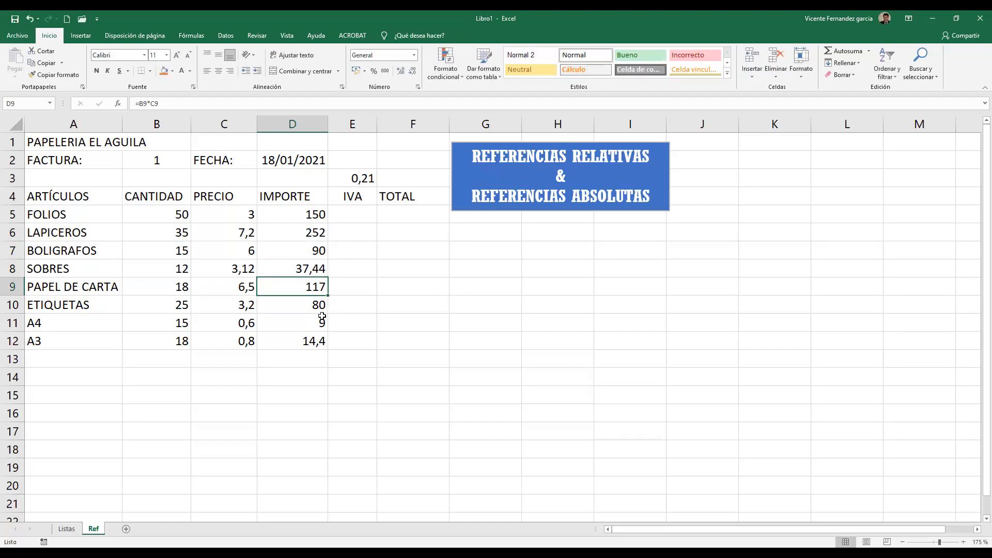
{"action": "double_click", "coordinate": [301, 323]}
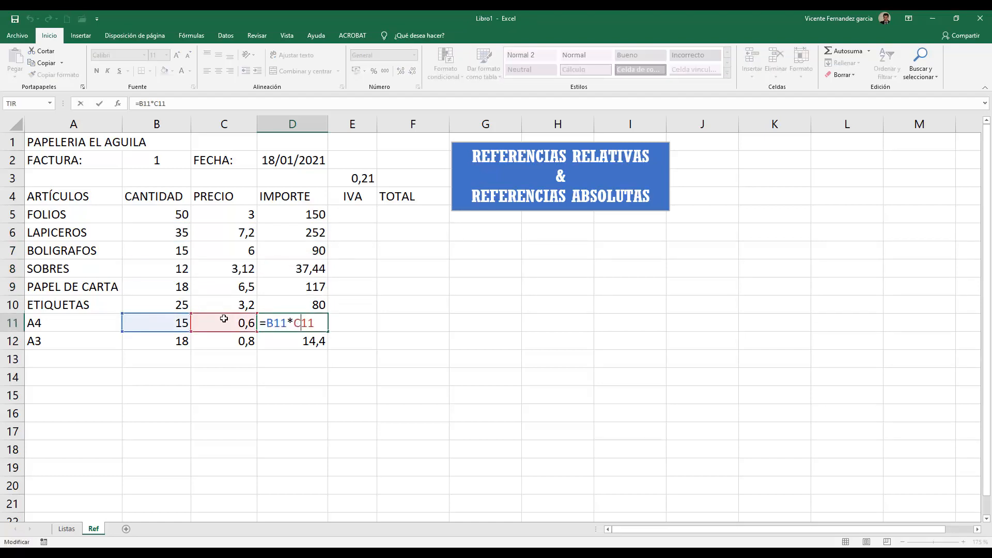
{"action": "key", "text": "Return"}
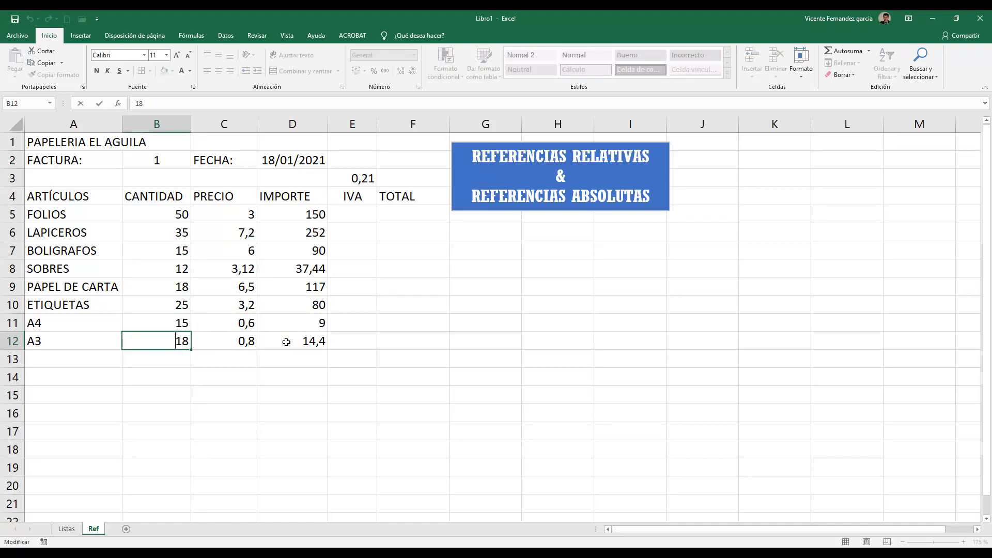
{"action": "double_click", "coordinate": [296, 342]}
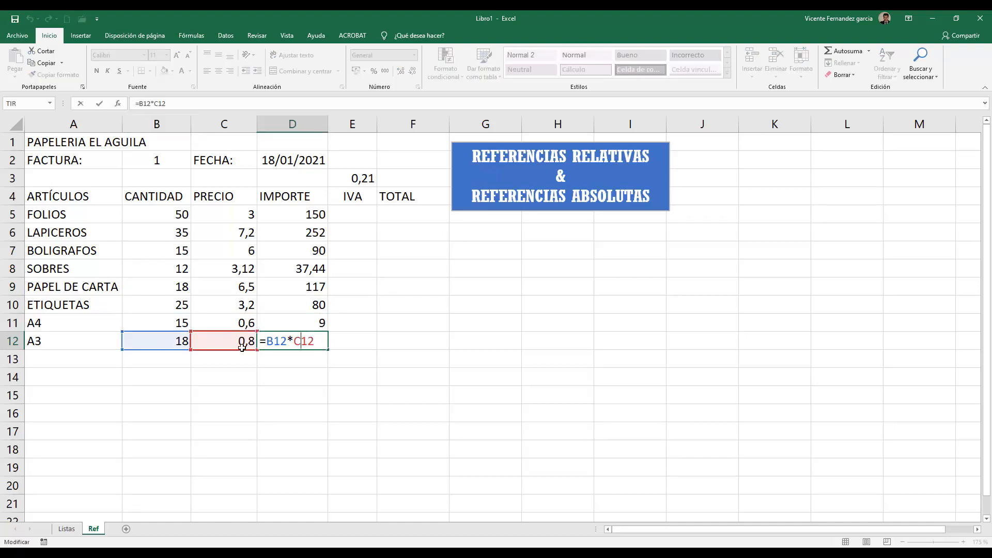
{"action": "key", "text": "Return"}
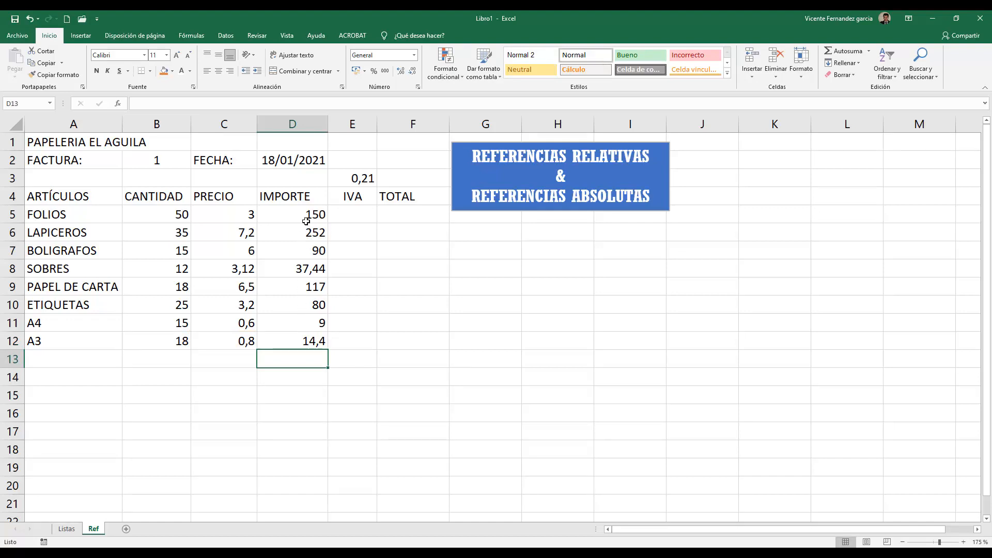
Clear the IMPORTE cells D6:D12 and autofill the formula from D5 down to the last article again
{"action": "left_click_drag", "start_coordinate": [296, 225], "coordinate": [302, 339]}
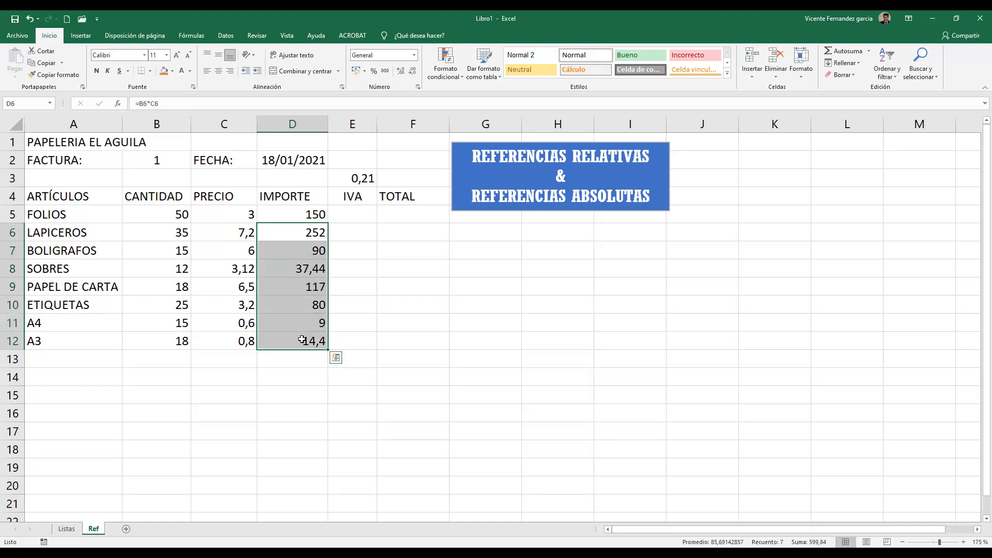
{"action": "key", "text": "Delete"}
{"action": "left_click", "coordinate": [292, 213]}
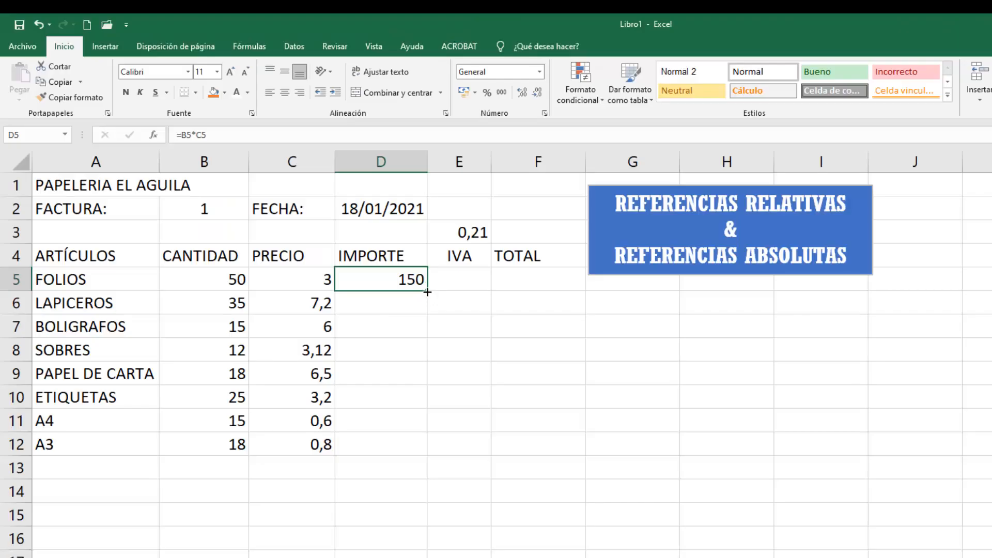
{"action": "double_click", "coordinate": [427, 292]}
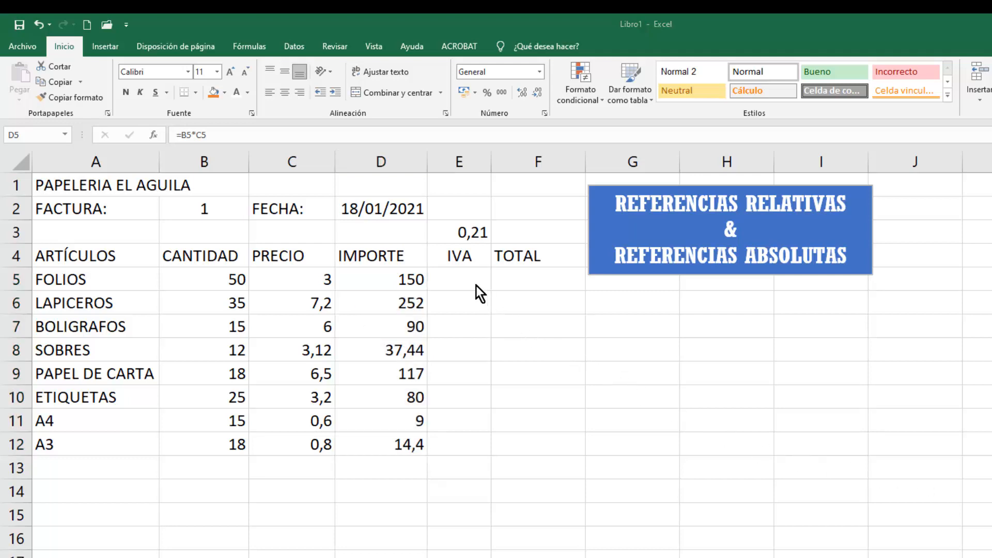
Enter =D5*E3 in IVA cell E5 to multiply the amount by the tax rate
{"action": "left_click", "coordinate": [458, 279]}
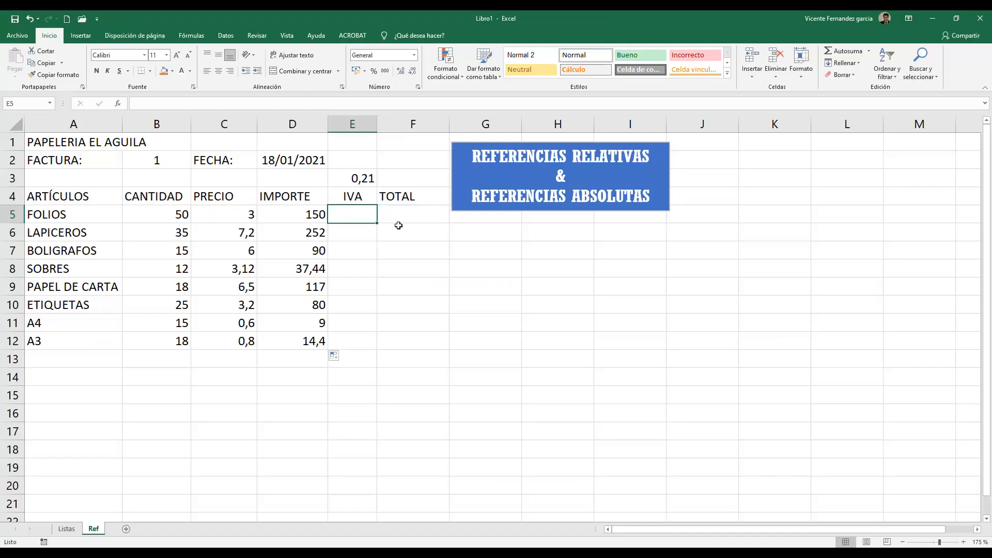
{"action": "type", "text": "="}
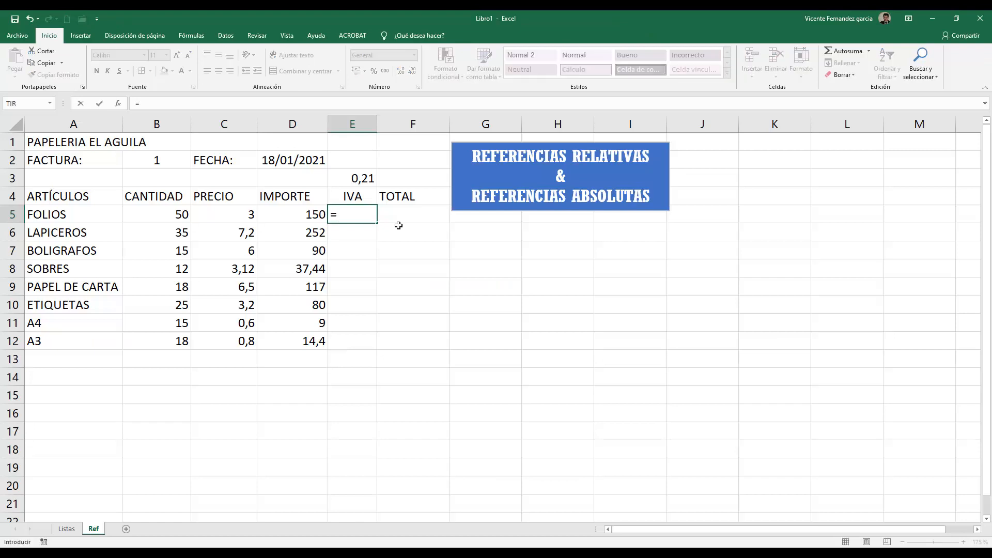
{"action": "key", "text": "Left"}
{"action": "type", "text": "*"}
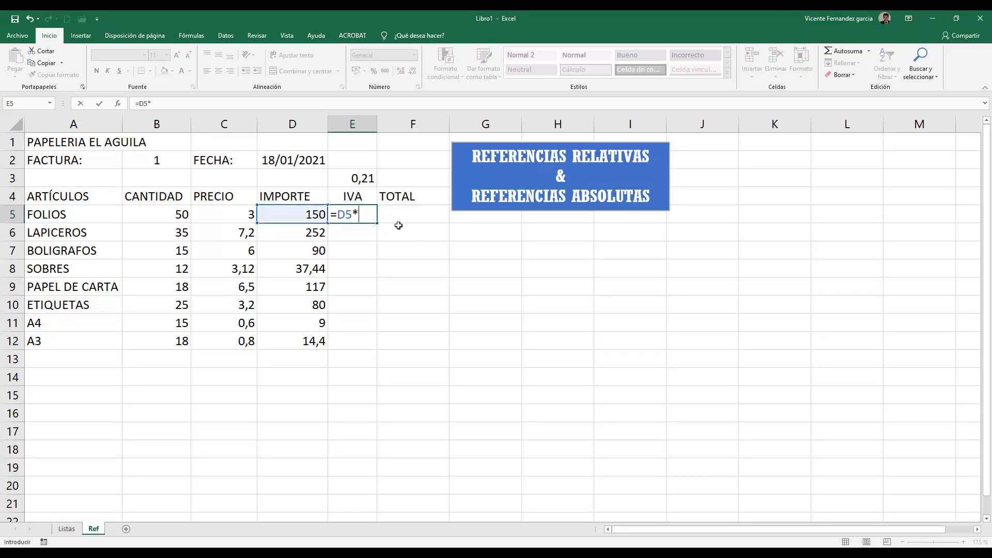
{"action": "key", "text": "Up"}
{"action": "key", "text": "Up"}
{"action": "key", "text": "ctrl+Return"}
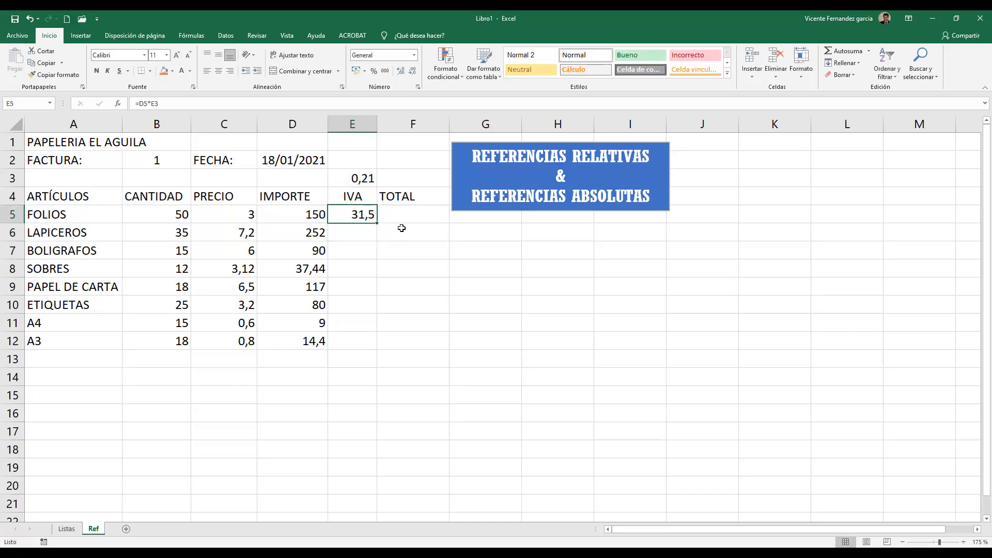
Check the IVA formula in E5, fill it down to E12 and autofit the width of column E
{"action": "double_click", "coordinate": [360, 216]}
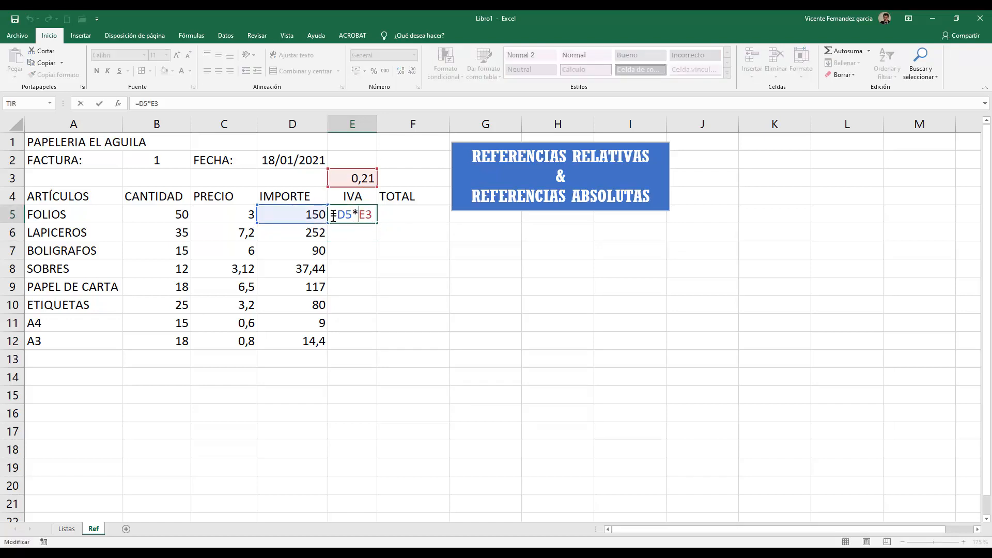
{"action": "key", "text": "Return"}
{"action": "left_click", "coordinate": [347, 217]}
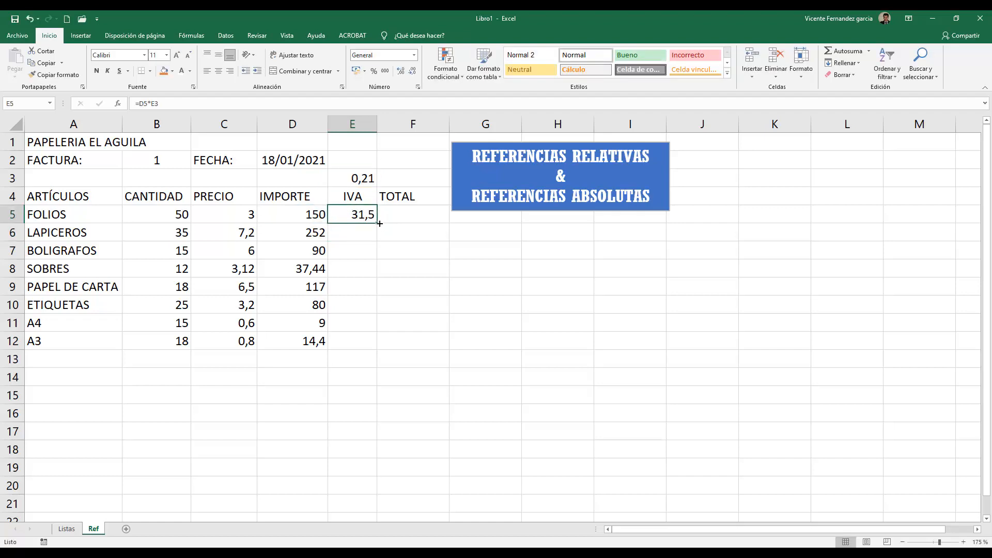
{"action": "left_click_drag", "start_coordinate": [379, 223], "coordinate": [383, 351]}
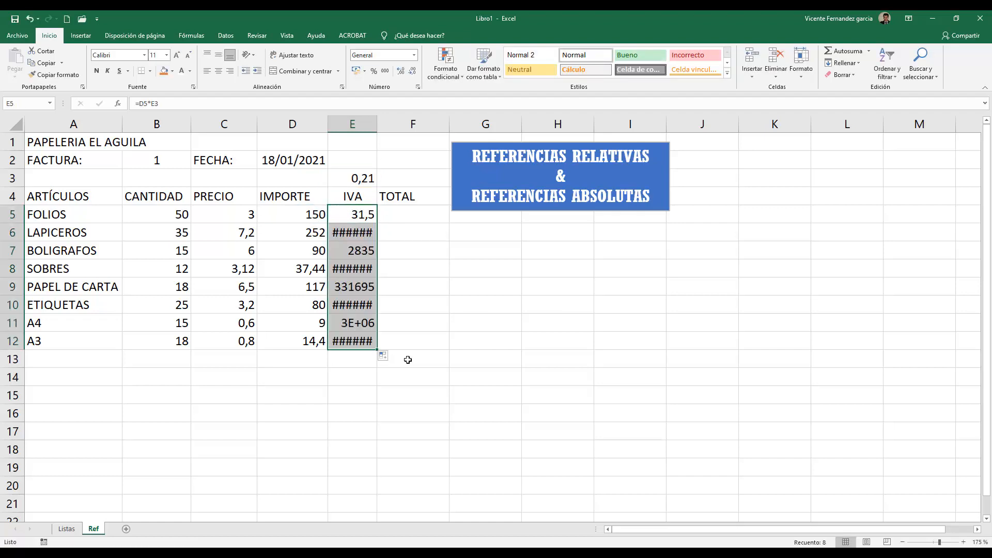
{"action": "double_click", "coordinate": [377, 124]}
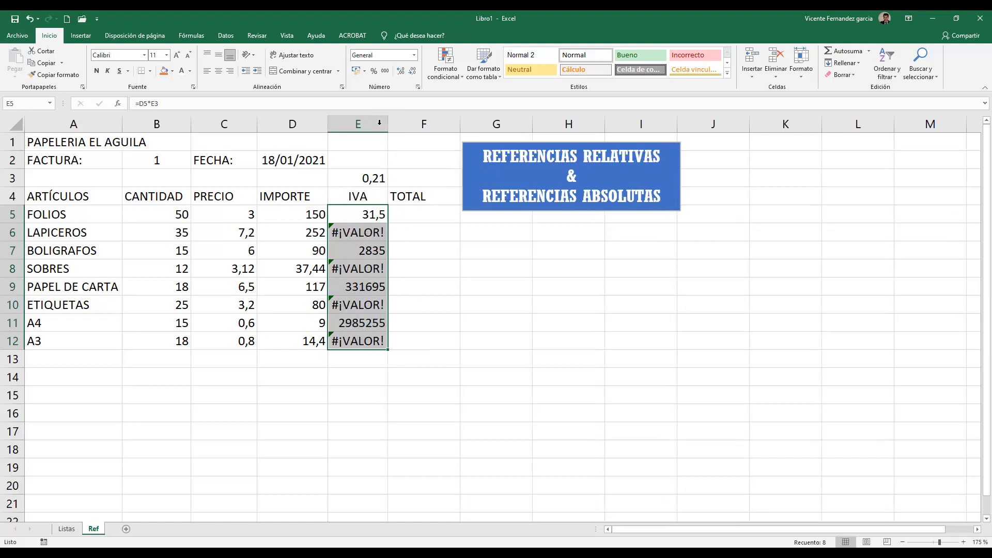
{"action": "left_click", "coordinate": [421, 235]}
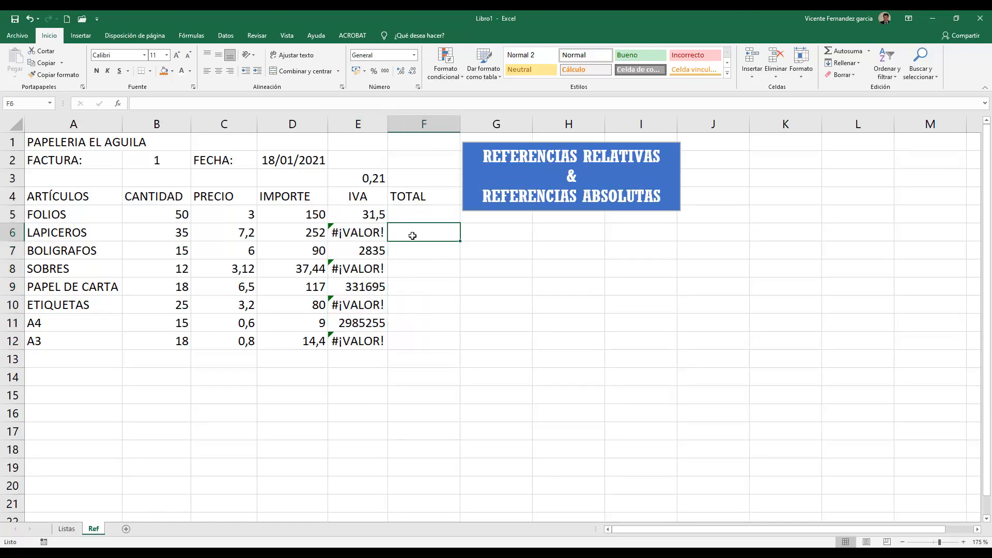
Examine the cell references of the copied IVA formulas in E6, E7, E8 and E9 without changing them
{"action": "double_click", "coordinate": [370, 235]}
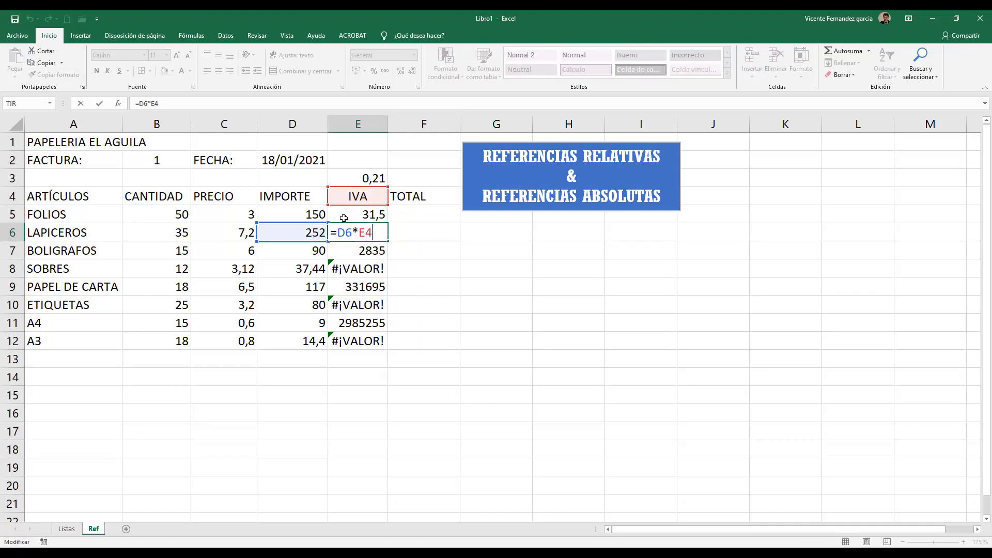
{"action": "left_click", "coordinate": [354, 243]}
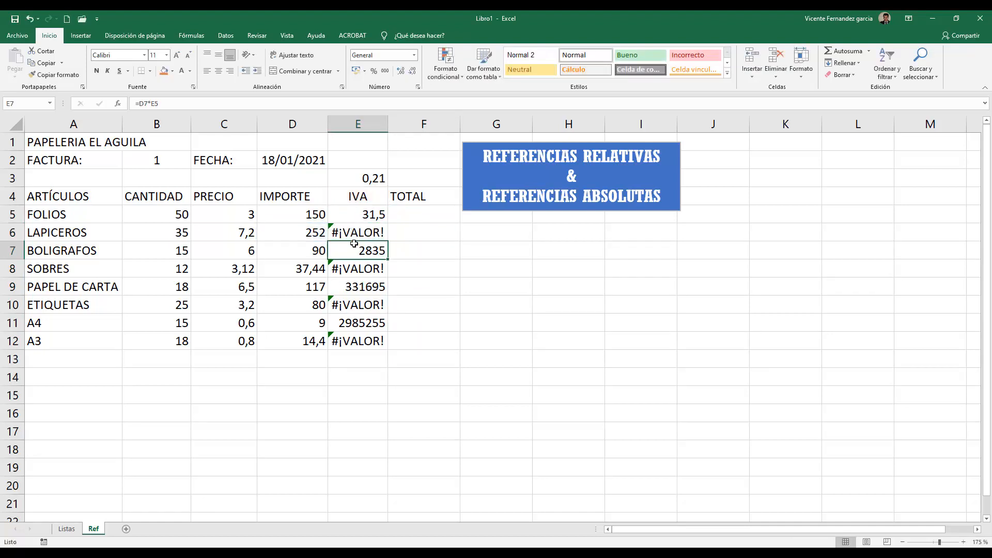
{"action": "double_click", "coordinate": [356, 251]}
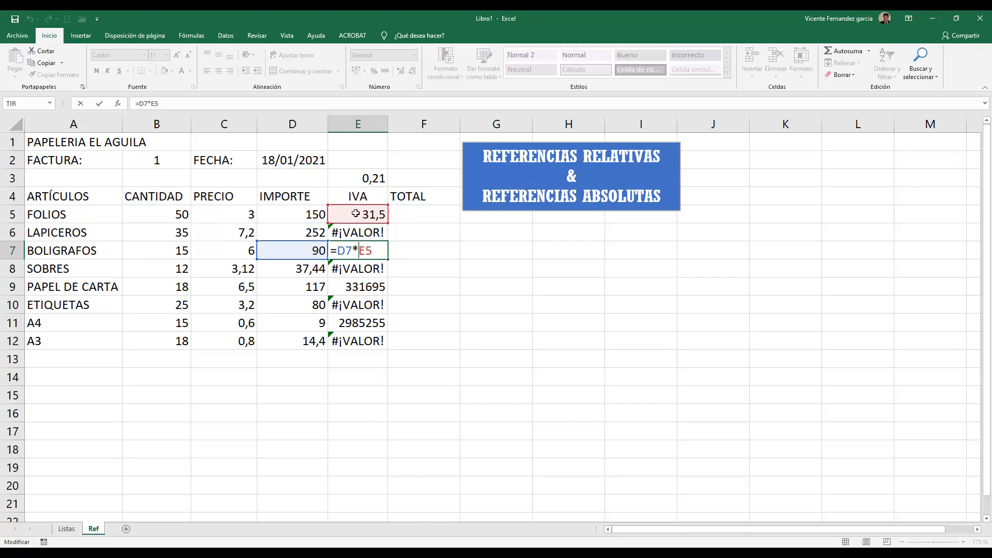
{"action": "key", "text": "Return"}
{"action": "double_click", "coordinate": [352, 269]}
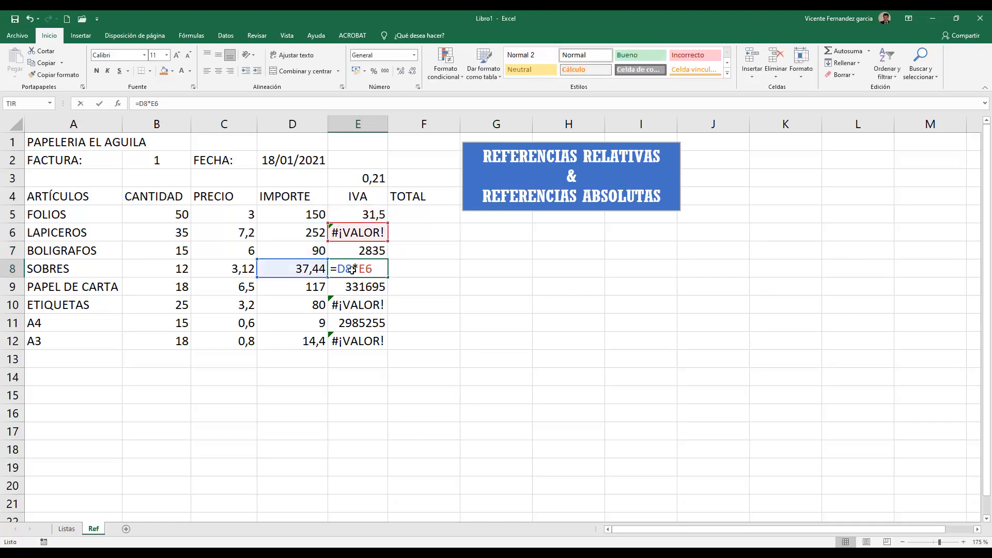
{"action": "left_click", "coordinate": [345, 283]}
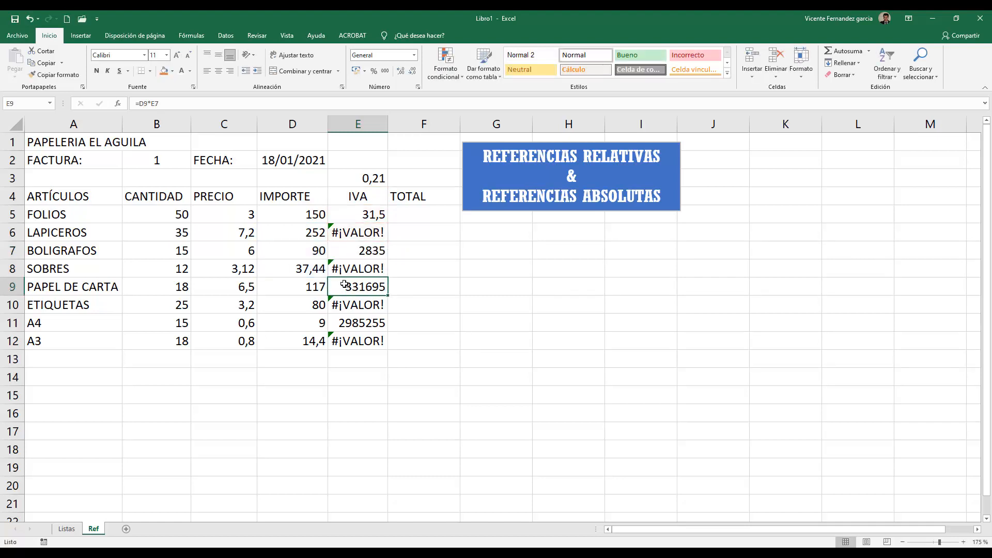
{"action": "double_click", "coordinate": [344, 284]}
{"action": "key", "text": "Return"}
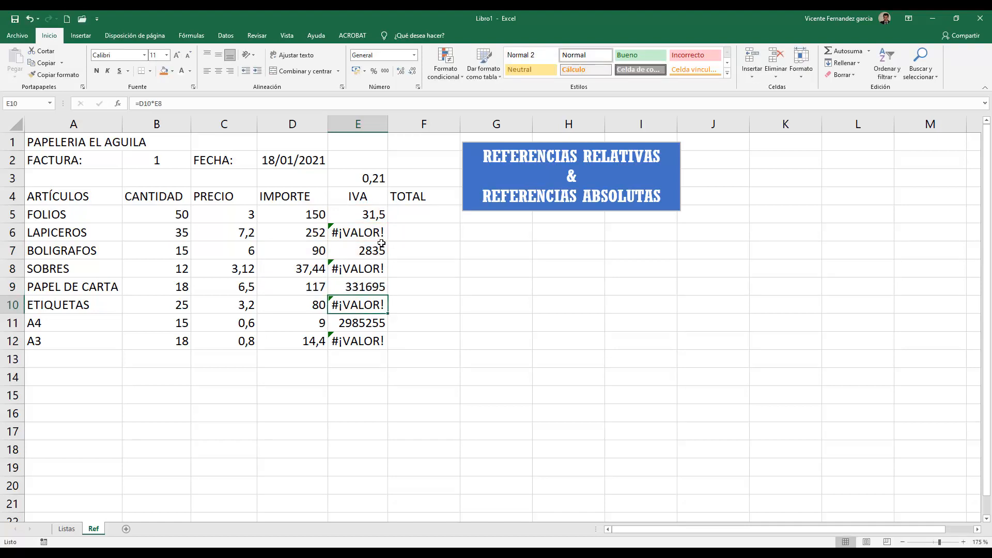
Clear the copied IVA formulas from E6:E12, keeping only the one in E5
{"action": "left_click_drag", "start_coordinate": [370, 233], "coordinate": [368, 340]}
{"action": "key", "text": "Delete"}
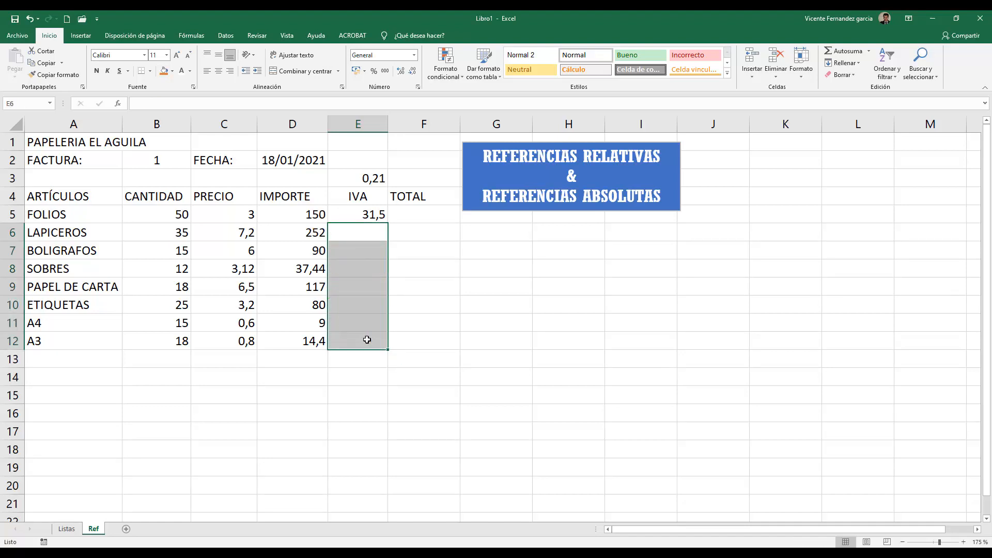
{"action": "left_click", "coordinate": [425, 266]}
Edit the IVA formula in E5 to make the tax rate reference absolute, as =D5*$E$3
{"action": "left_click", "coordinate": [362, 213]}
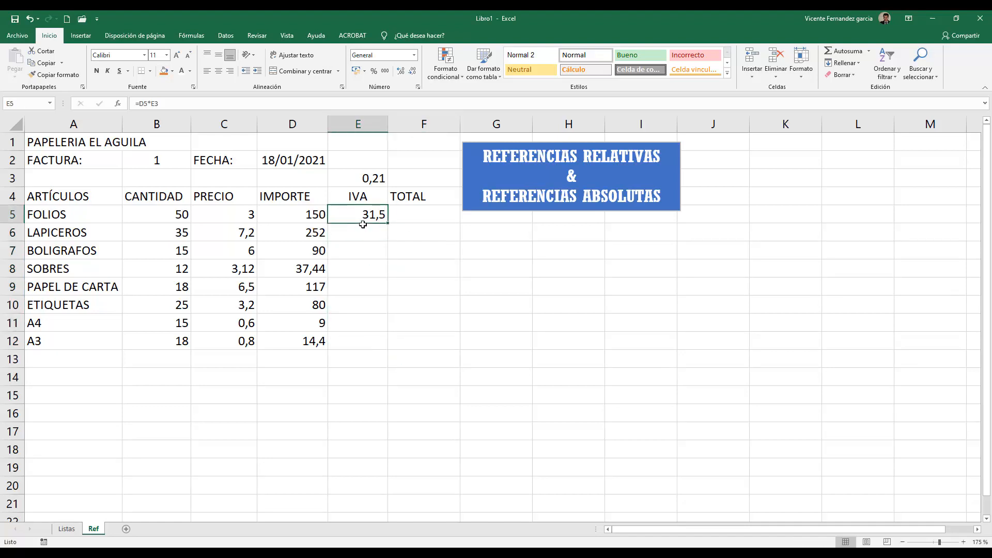
{"action": "double_click", "coordinate": [371, 214]}
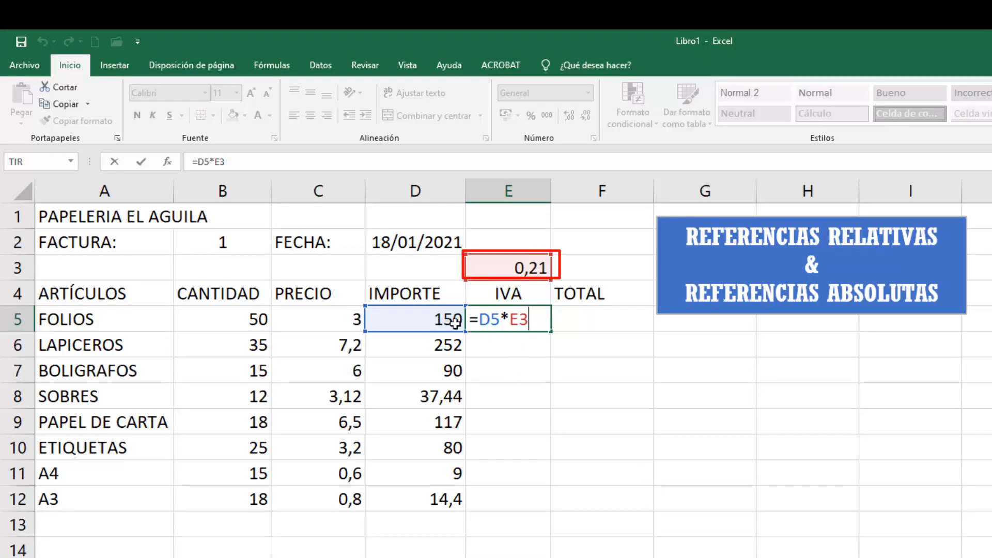
{"action": "left_click", "coordinate": [510, 320]}
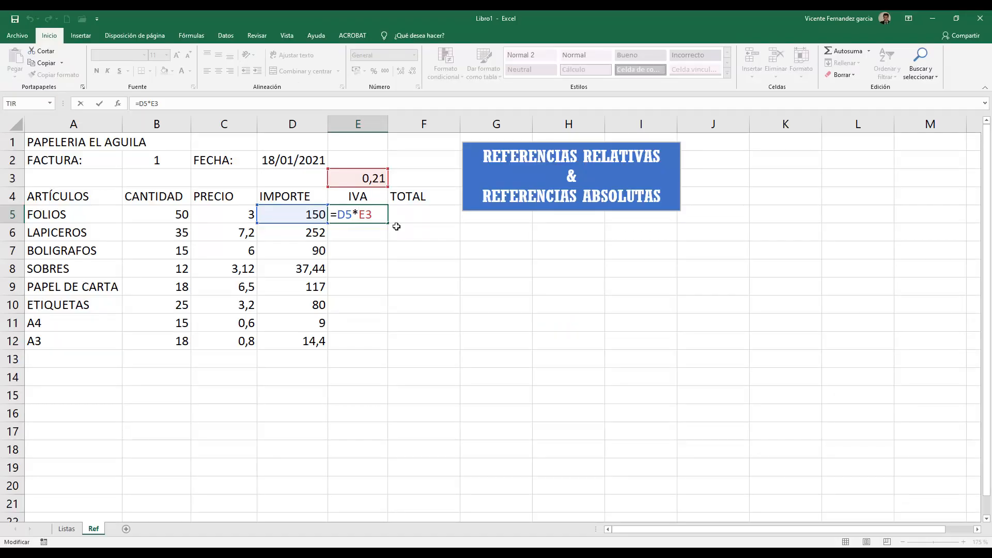
{"action": "type", "text": "$E"}
{"action": "type", "text": "$"}
{"action": "key", "text": "Return"}
Cycle the tax rate reference in the E5 formula through its reference types and finish on the absolute form $E$3
{"action": "double_click", "coordinate": [377, 216]}
{"action": "key", "text": "F4"}
{"action": "key", "text": "F4"}
{"action": "key", "text": "F4"}
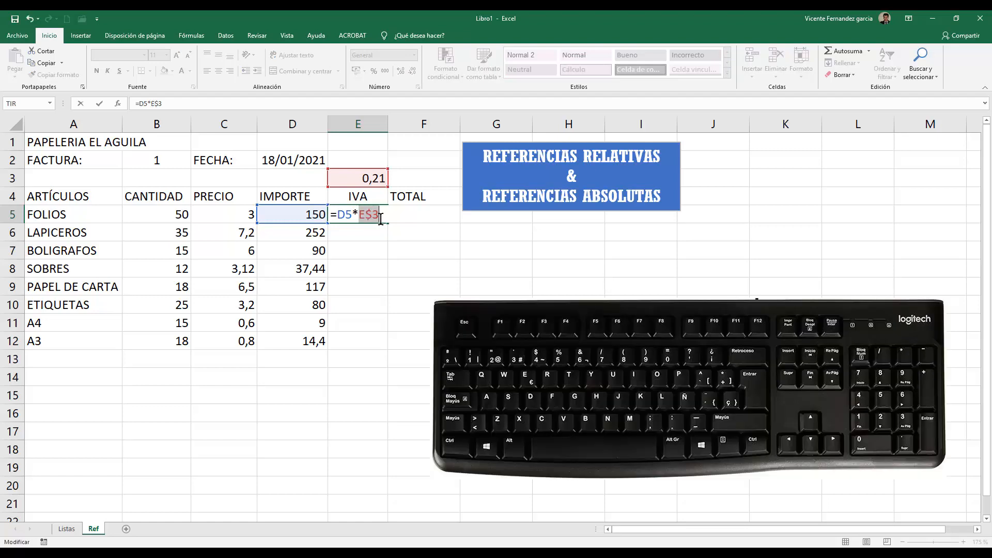
{"action": "key", "text": "F4"}
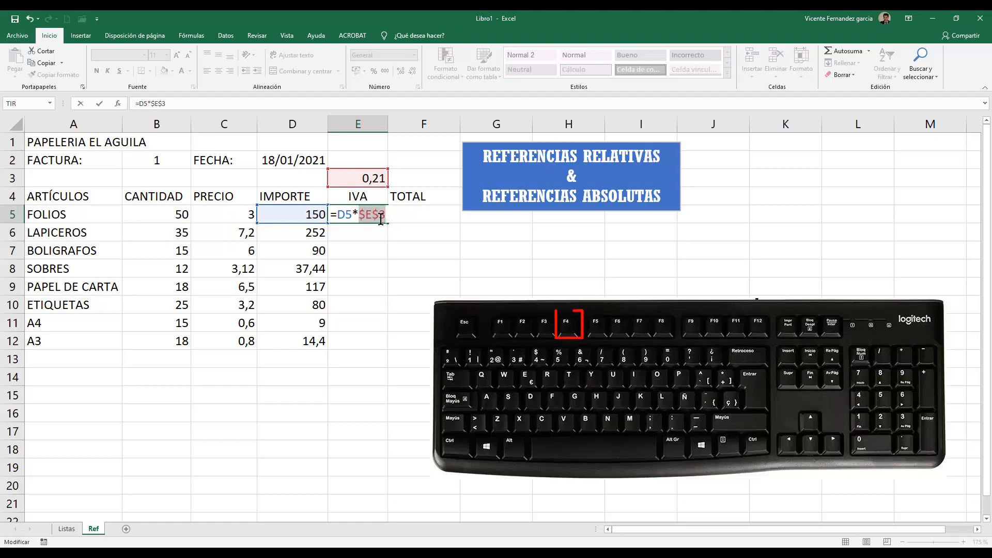
{"action": "key", "text": "Return"}
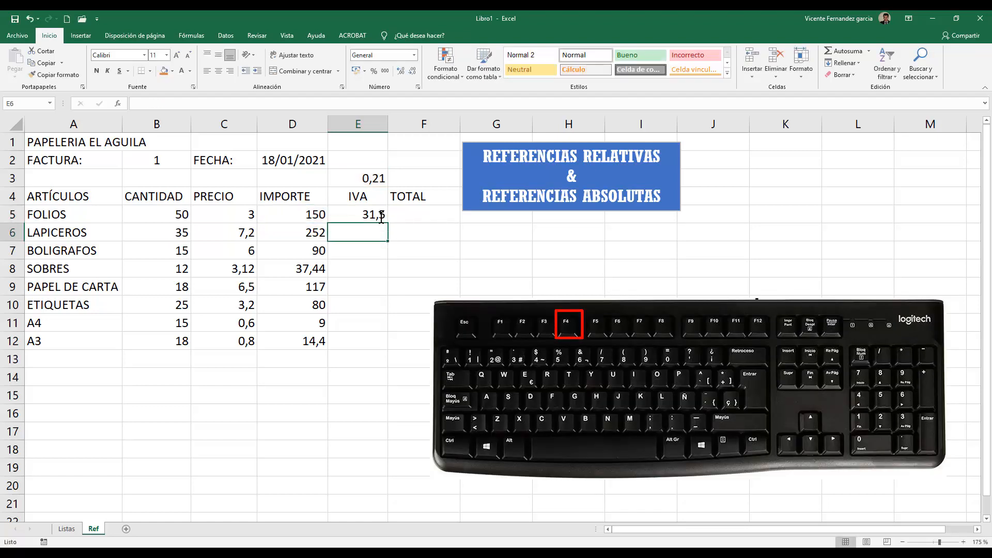
Fill the IVA formula from E5 down to E12 and check the copied references in E12, E9 and E6
{"action": "left_click", "coordinate": [379, 216]}
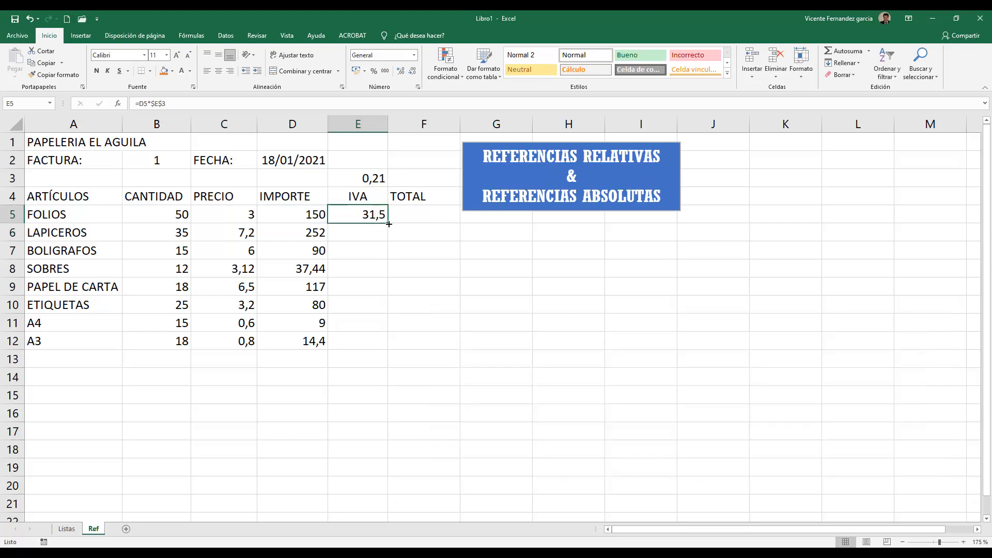
{"action": "left_click_drag", "start_coordinate": [388, 223], "coordinate": [389, 349]}
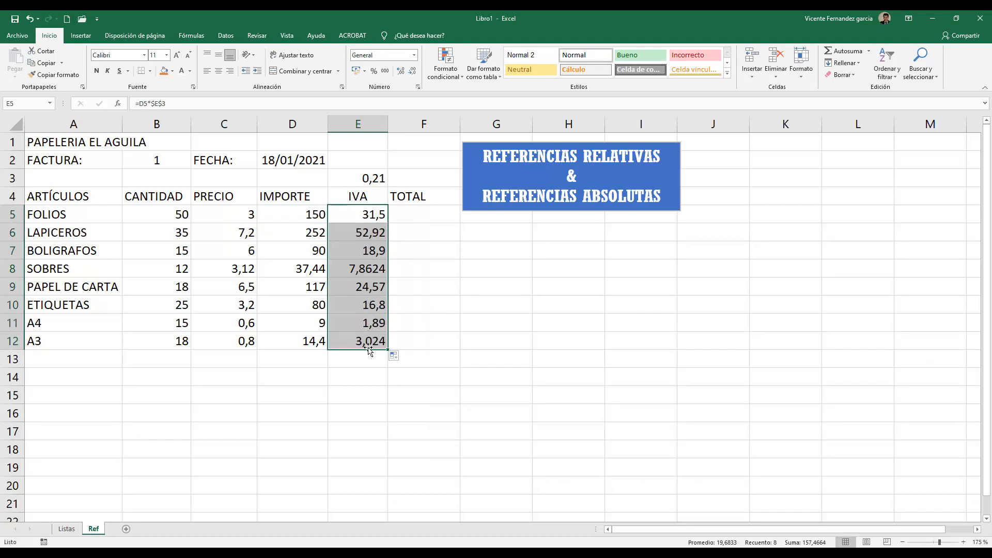
{"action": "double_click", "coordinate": [367, 345]}
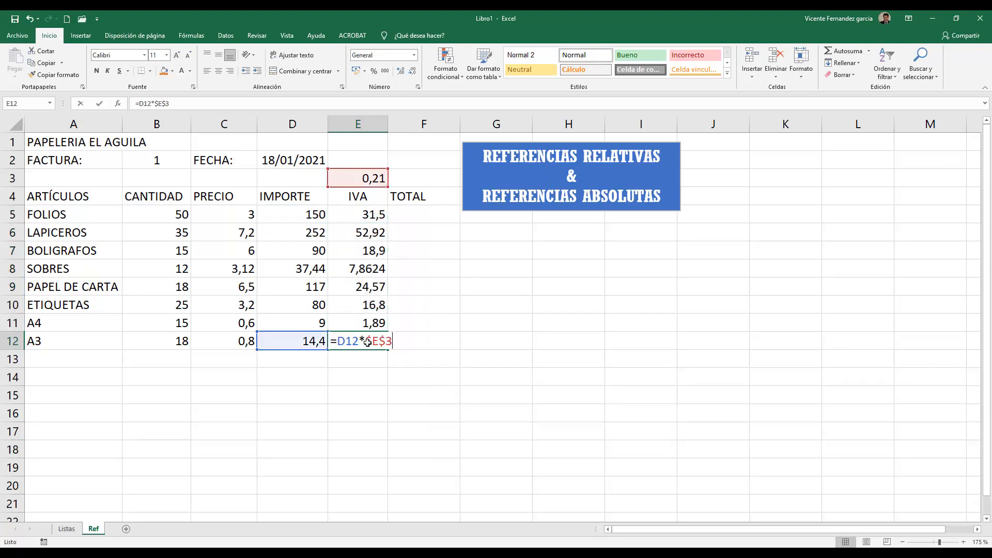
{"action": "left_click", "coordinate": [364, 287]}
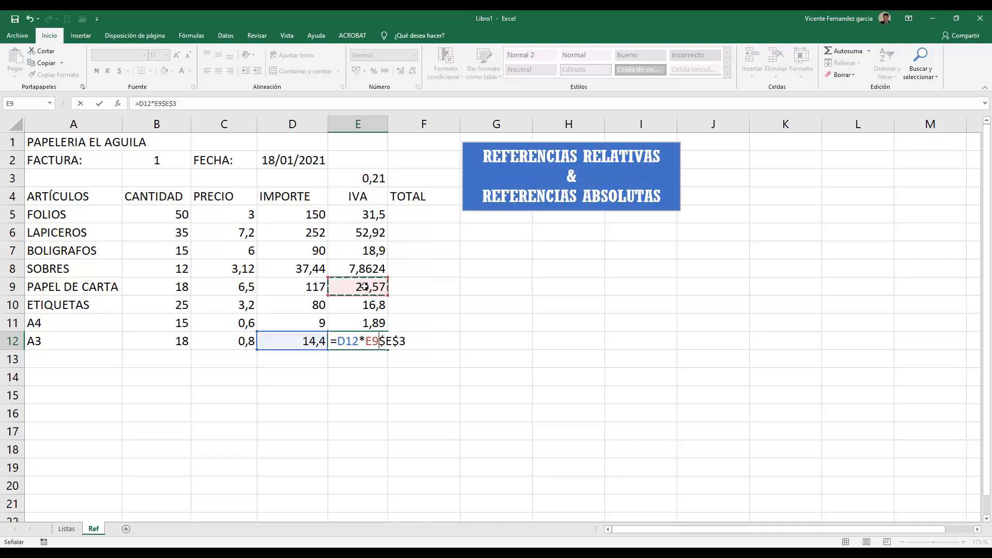
{"action": "key", "text": "Escape"}
{"action": "double_click", "coordinate": [364, 287]}
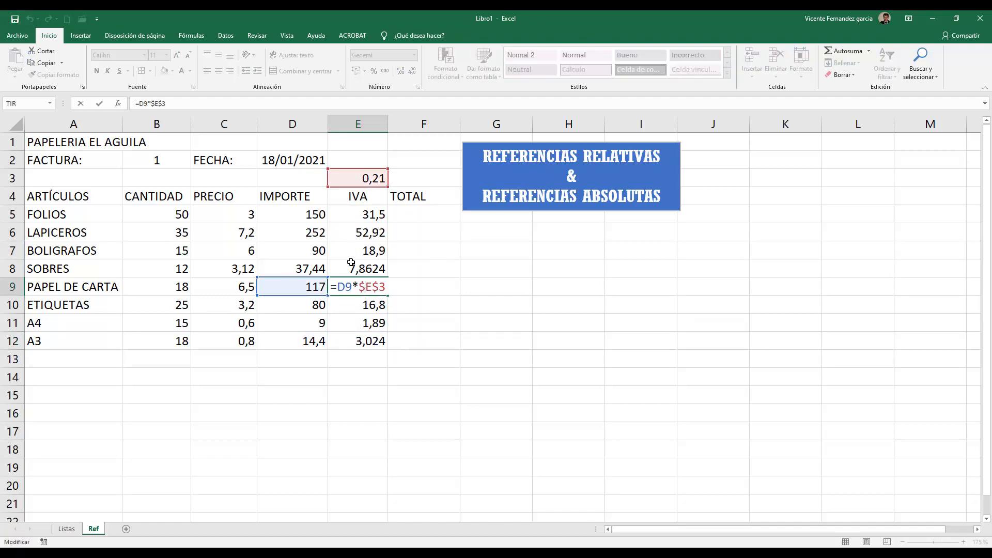
{"action": "key", "text": "ctrl+Return"}
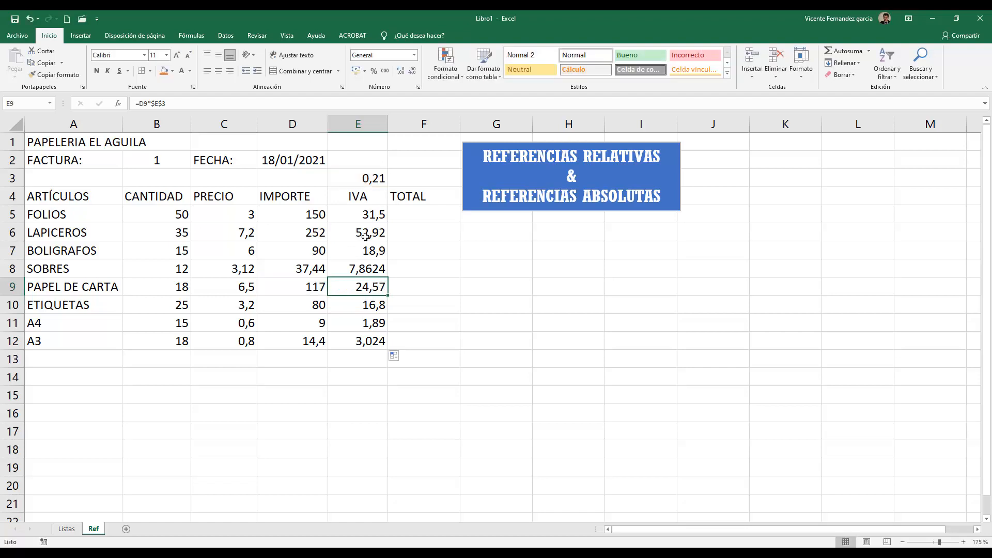
{"action": "double_click", "coordinate": [365, 236]}
{"action": "key", "text": "ctrl+Return"}
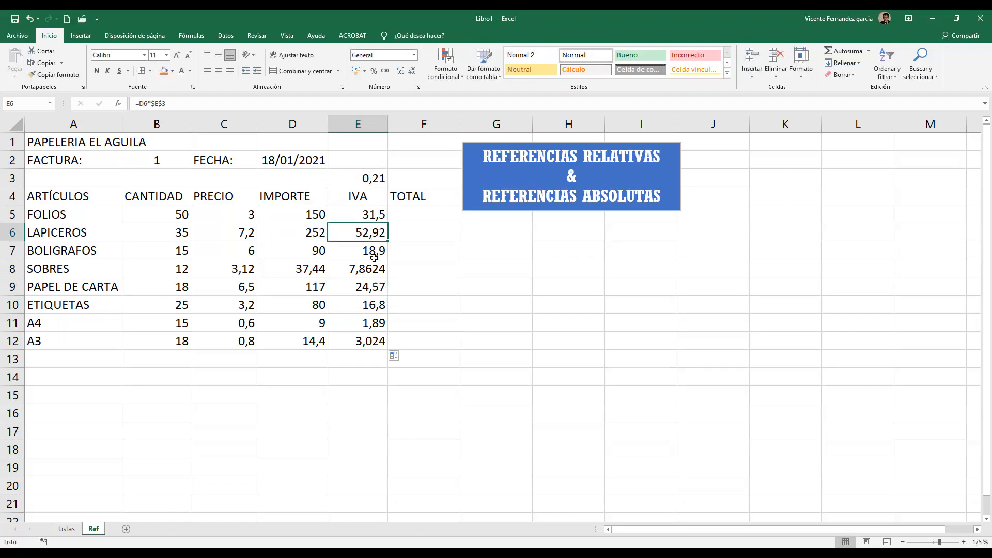
Enter =D5+E5 in TOTAL cell F5 to add the amount and its IVA
{"action": "left_click", "coordinate": [448, 218]}
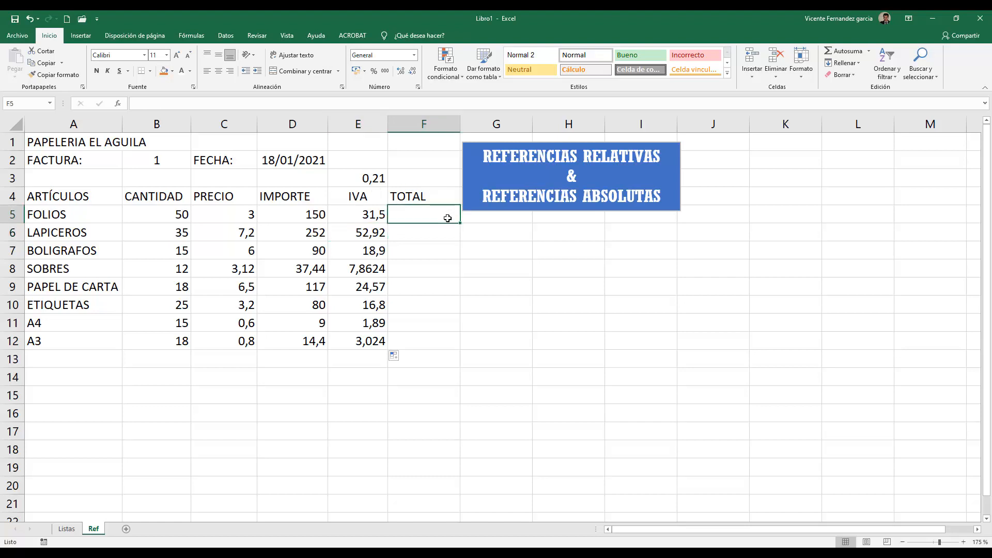
{"action": "type", "text": "="}
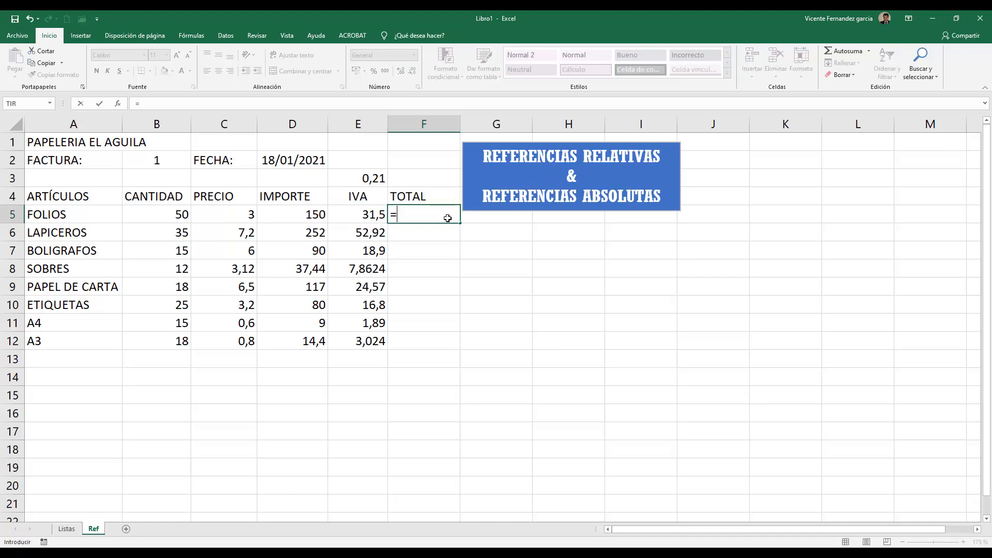
{"action": "key", "text": "Left"}
{"action": "key", "text": "Left"}
{"action": "type", "text": "+"}
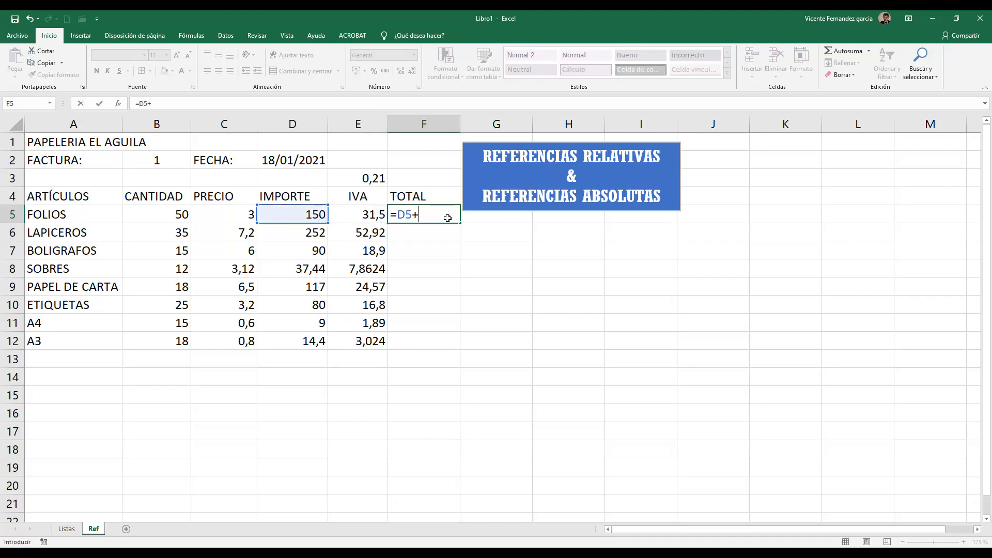
{"action": "key", "text": "Left"}
{"action": "key", "text": "ctrl+Return"}
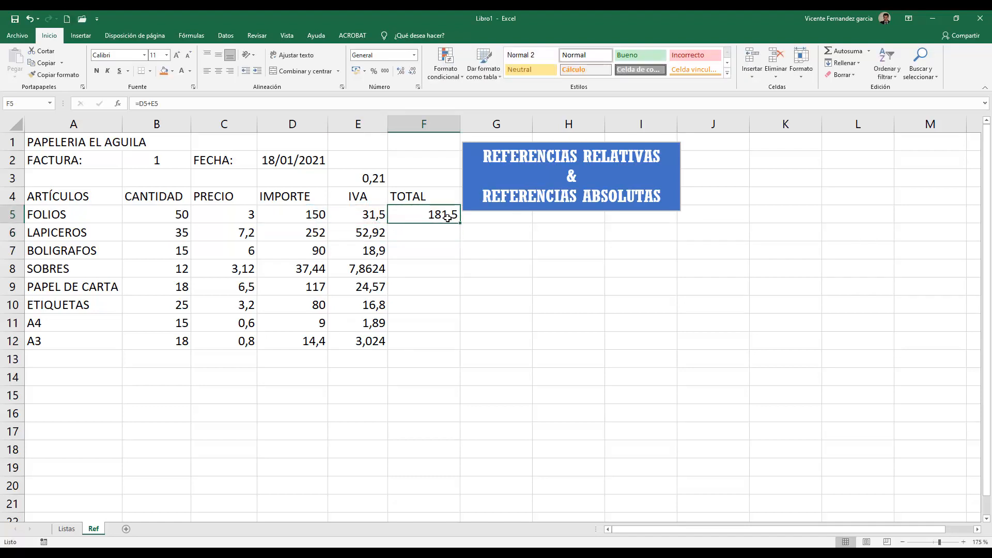
Fill the TOTAL formula from F5 down to F12 and check the copied references in F9, F11 and F6
{"action": "left_click_drag", "start_coordinate": [460, 223], "coordinate": [459, 350]}
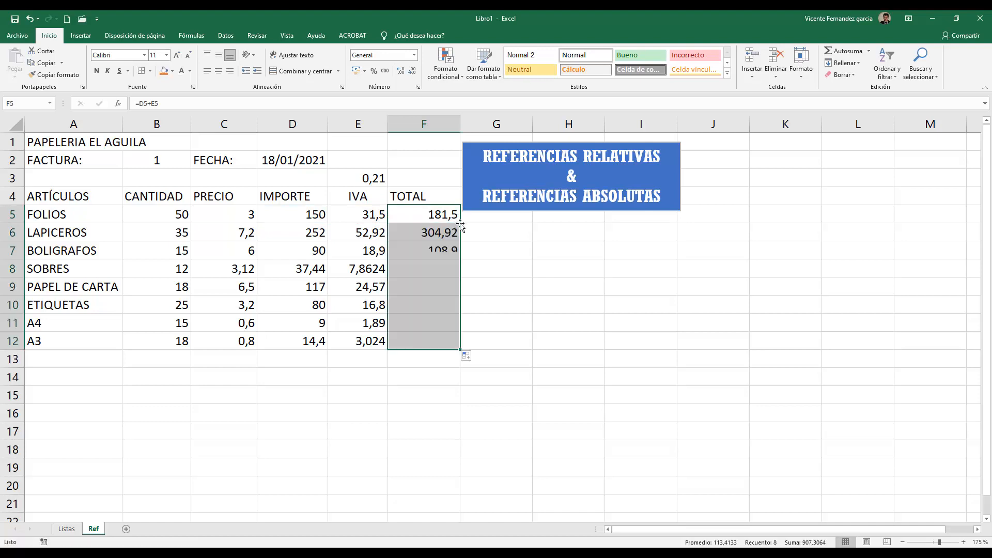
{"action": "left_click", "coordinate": [441, 364]}
{"action": "double_click", "coordinate": [434, 287]}
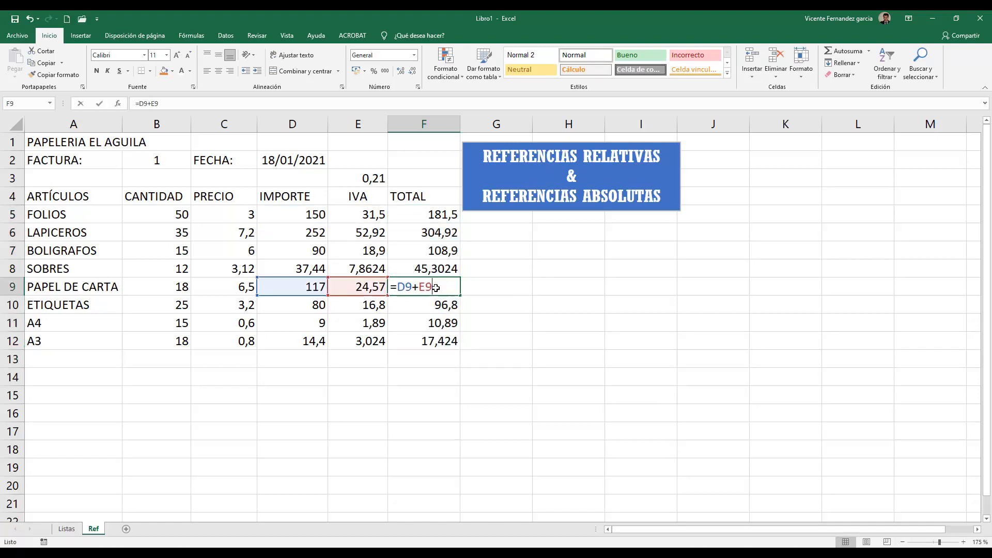
{"action": "key", "text": "Escape"}
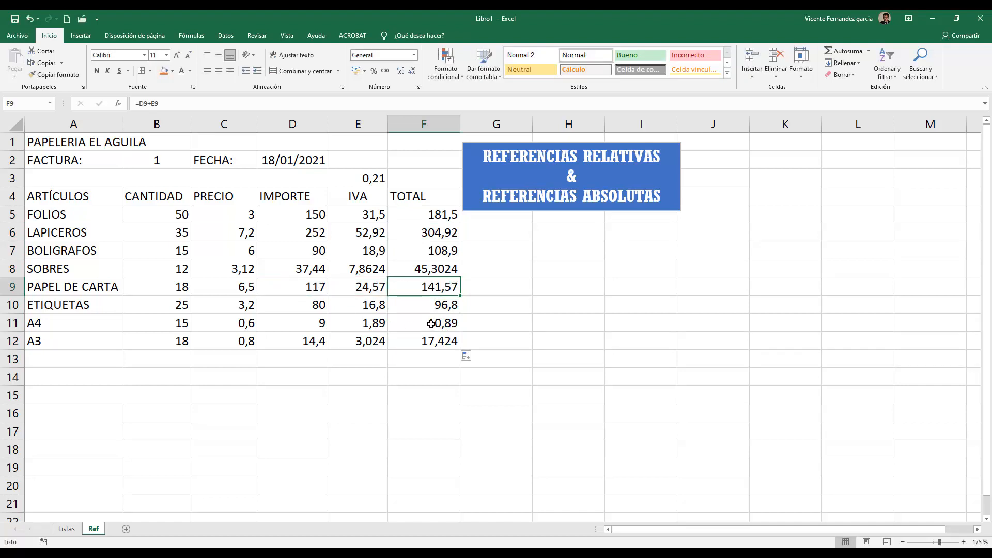
{"action": "double_click", "coordinate": [430, 323]}
{"action": "key", "text": "Escape"}
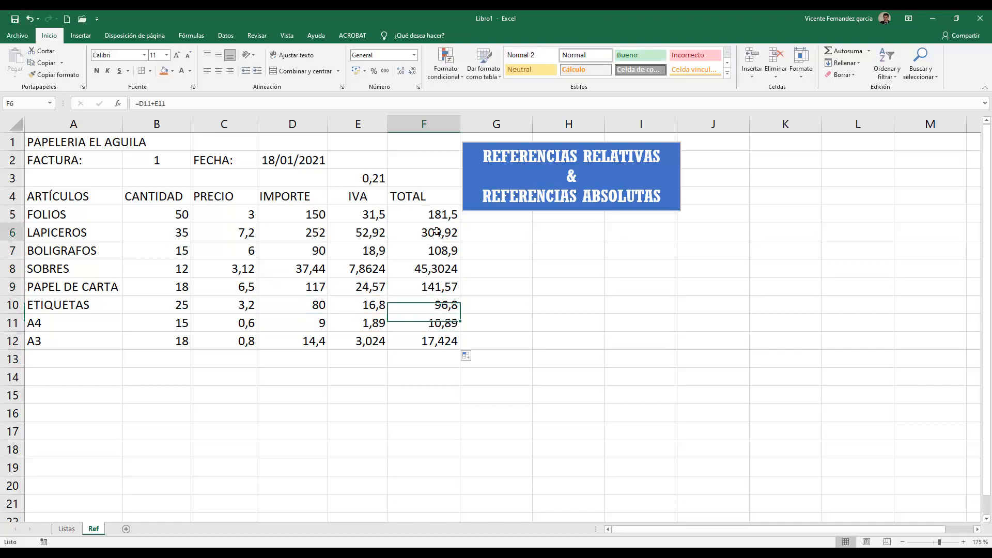
{"action": "double_click", "coordinate": [434, 236]}
{"action": "key", "text": "Escape"}
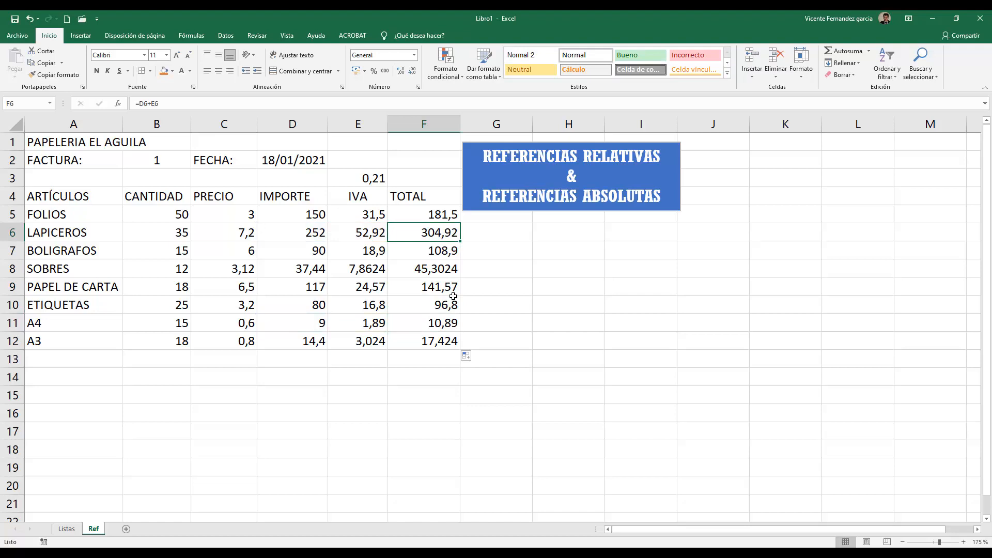
Enter the label TOTALES in D13, below the IMPORTE column
{"action": "left_click", "coordinate": [640, 377]}
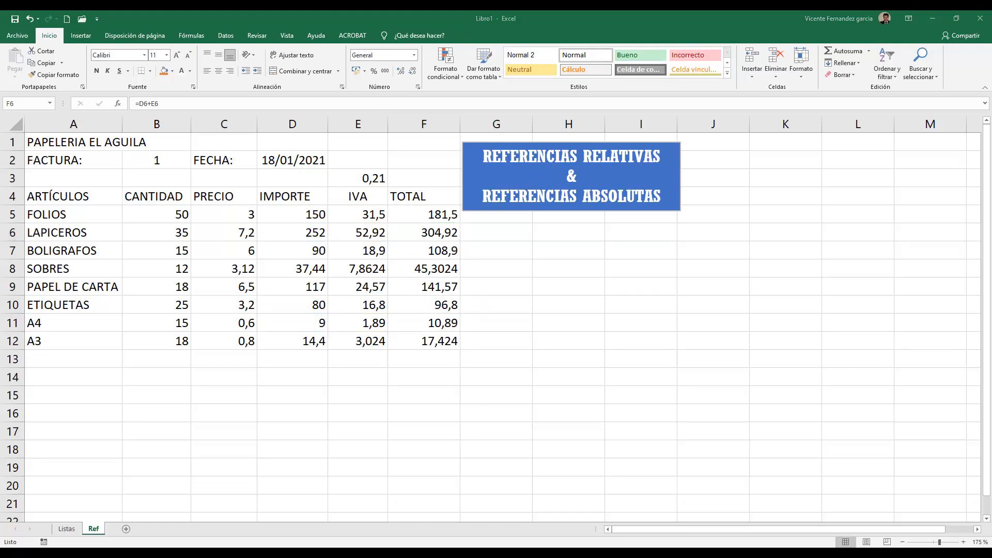
{"action": "key", "text": "Left"}
{"action": "key", "text": "Left"}
{"action": "key", "text": "Left"}
{"action": "key", "text": "Left"}
{"action": "key", "text": "Left"}
{"action": "key", "text": "Up"}
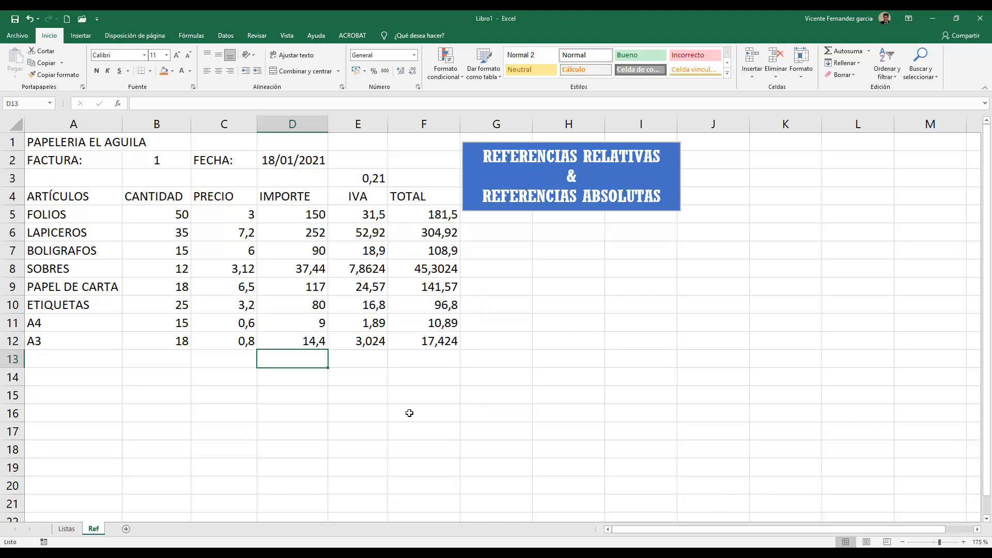
{"action": "type", "text": "TOTALES"}
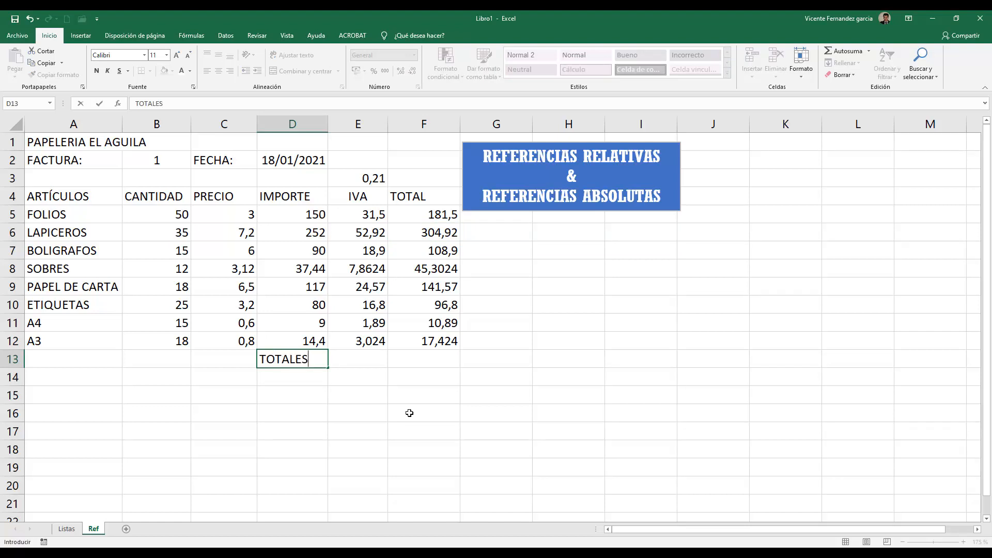
{"action": "key", "text": "Tab"}
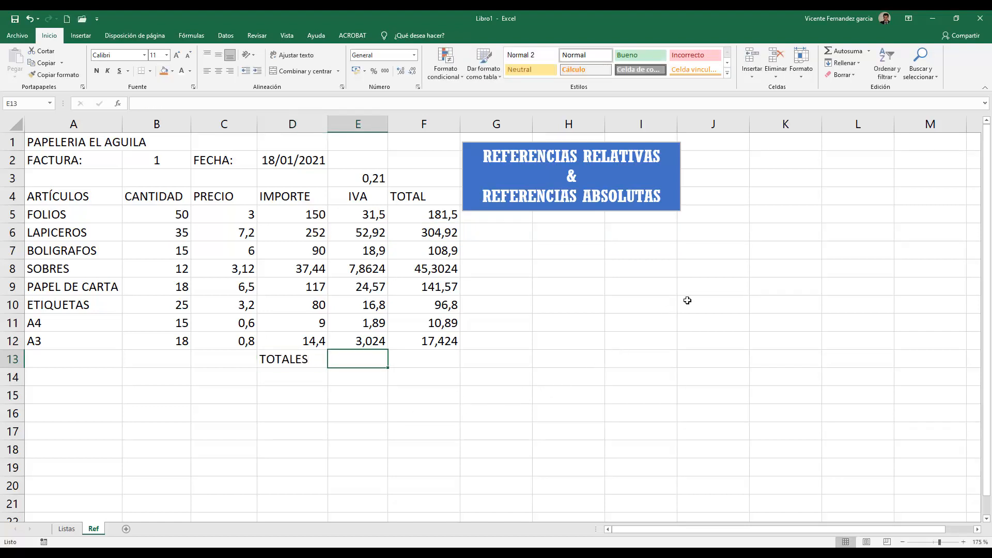
Sum the IVA column in E13 with =SUMA(E5:E12) and keep that cell selected
{"action": "left_click", "coordinate": [843, 50]}
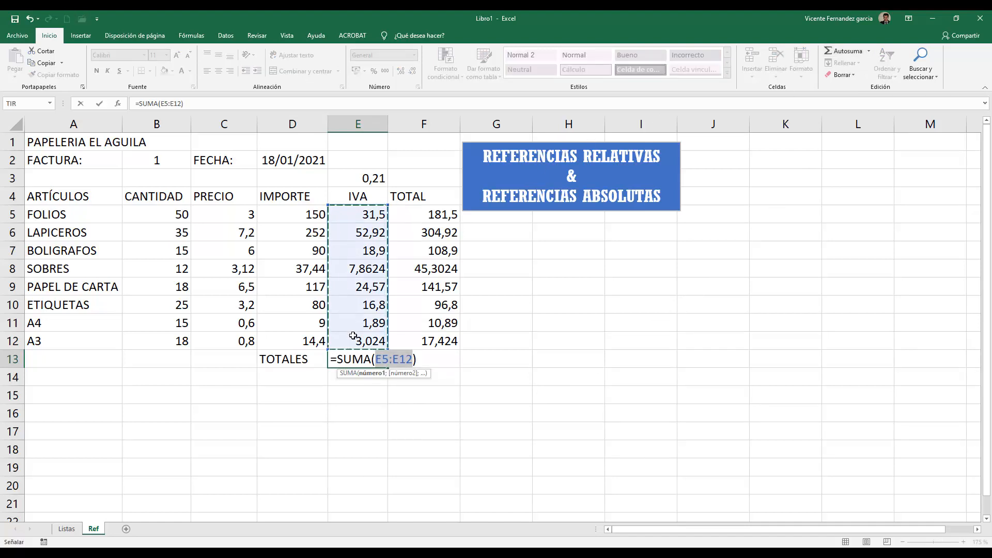
{"action": "key", "text": "Return"}
{"action": "left_click", "coordinate": [375, 359]}
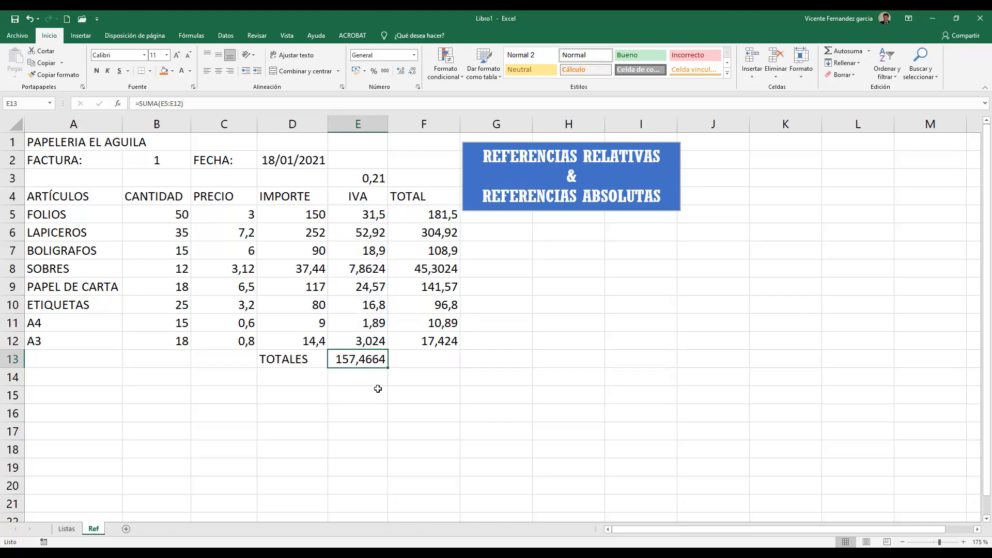
Fill the column sum formula from E13 across to F13 to total the TOTAL column
{"action": "left_click_drag", "start_coordinate": [389, 367], "coordinate": [450, 366]}
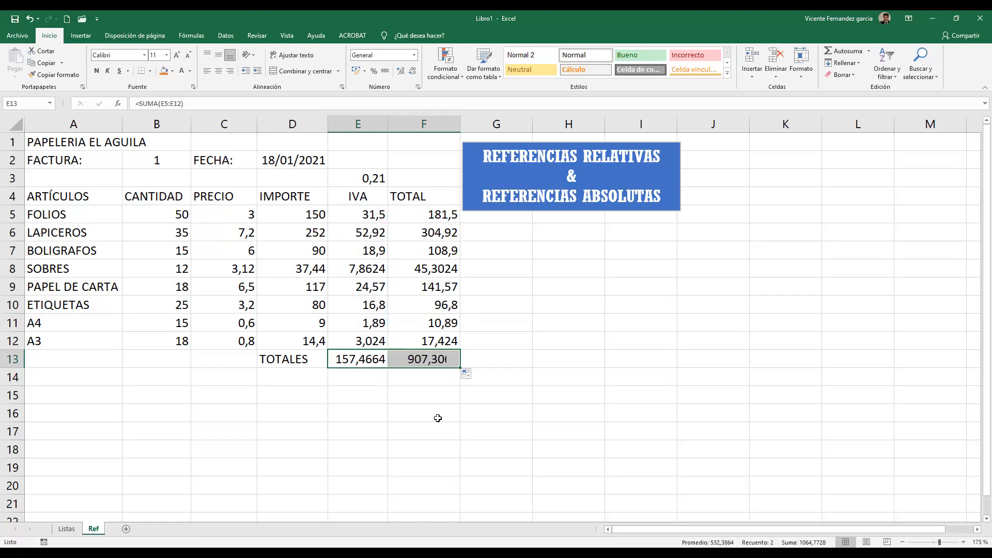
{"action": "left_click", "coordinate": [515, 358]}
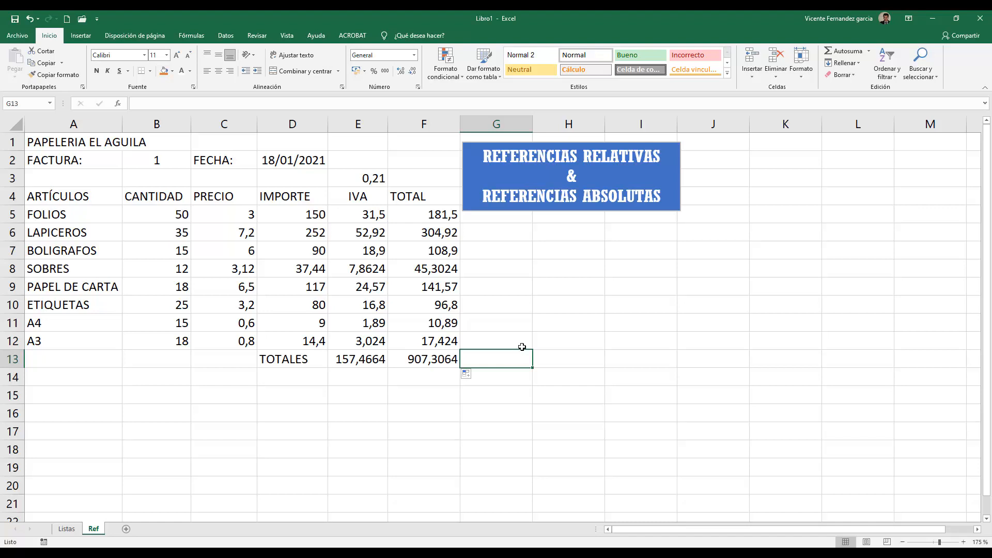
{"action": "left_click", "coordinate": [575, 305]}
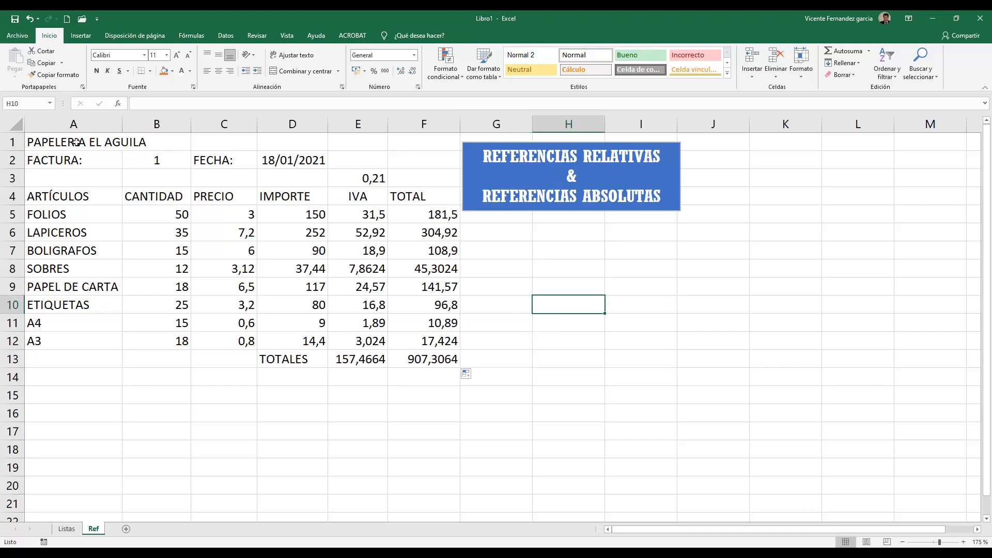
Merge and centre the title PAPELERIA EL AGUILA across A1:F1, and format the IVA rate in E3 as a percentage
{"action": "left_click_drag", "start_coordinate": [77, 142], "coordinate": [417, 142]}
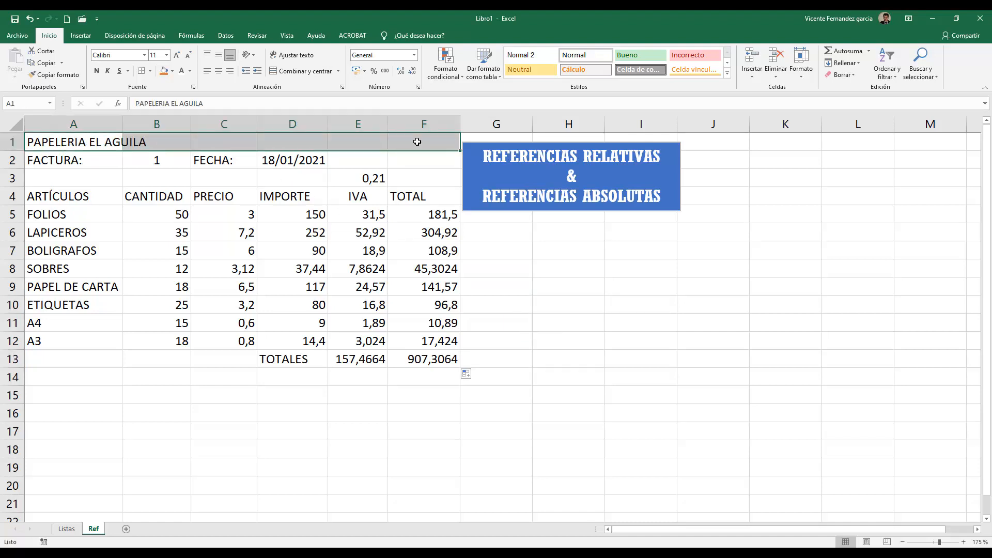
{"action": "left_click", "coordinate": [312, 71]}
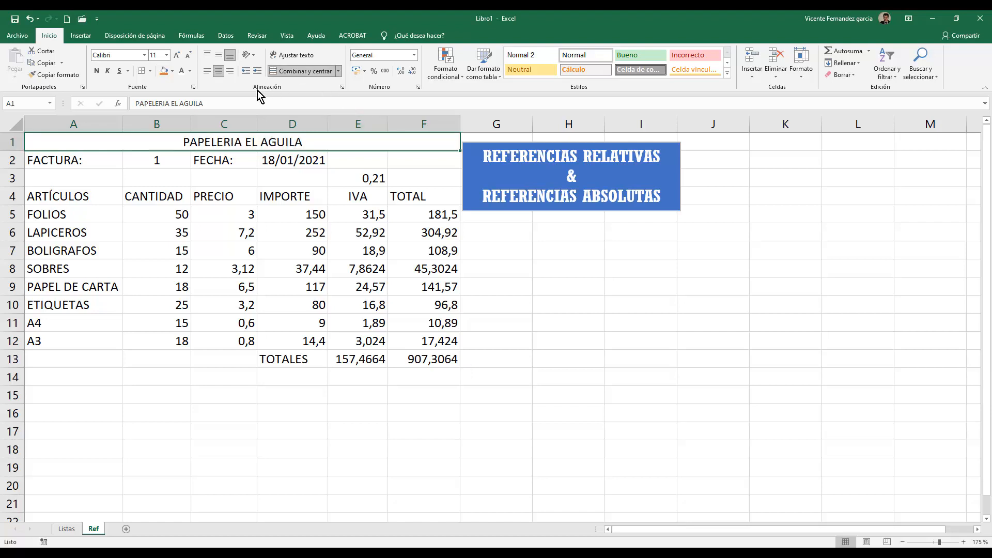
{"action": "left_click", "coordinate": [370, 181]}
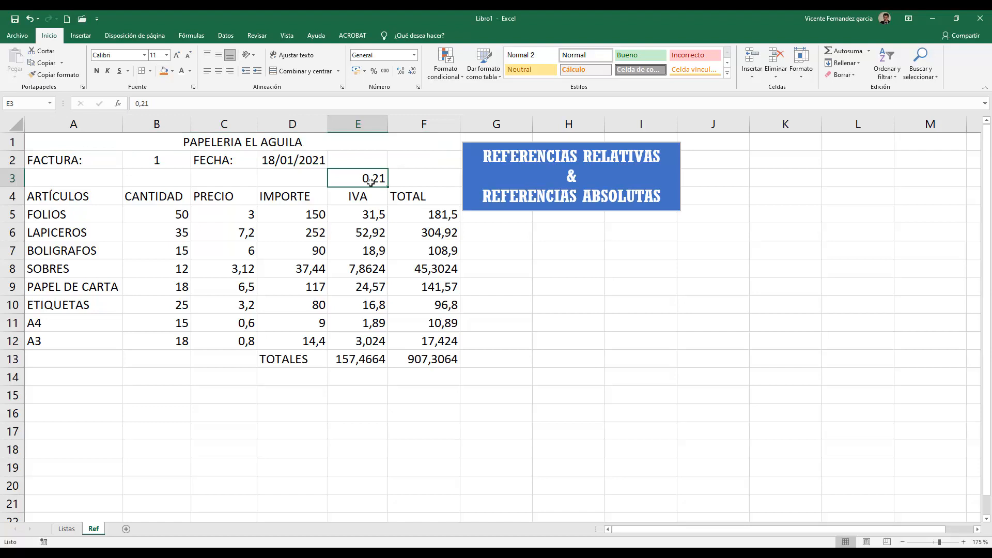
{"action": "left_click", "coordinate": [373, 71]}
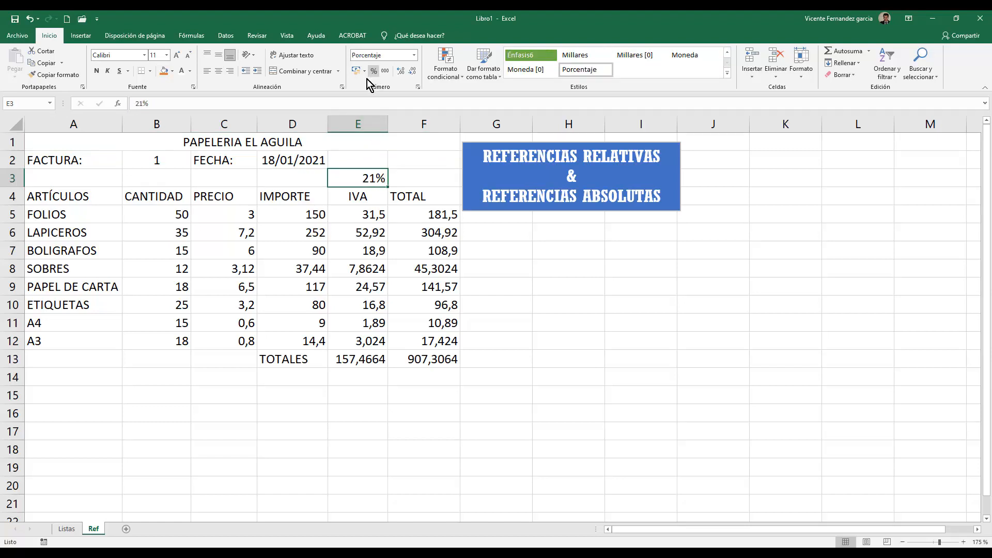
Centre the column headings in A4:F4 and format C5:F12 as Moneda with 2 decimals and the € symbol
{"action": "left_click_drag", "start_coordinate": [95, 197], "coordinate": [443, 197]}
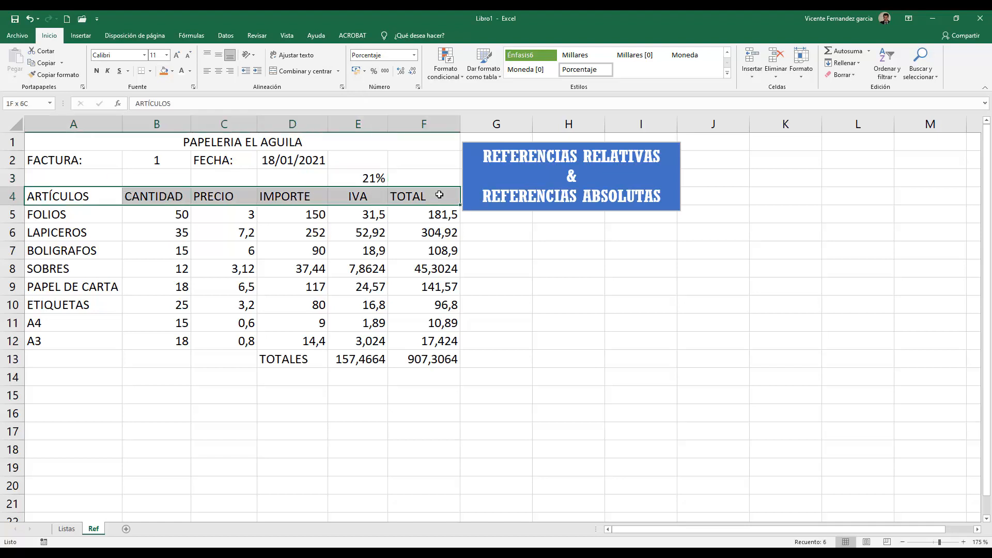
{"action": "left_click", "coordinate": [218, 71]}
{"action": "left_click_drag", "start_coordinate": [225, 212], "coordinate": [439, 342]}
{"action": "right_click", "coordinate": [444, 340]}
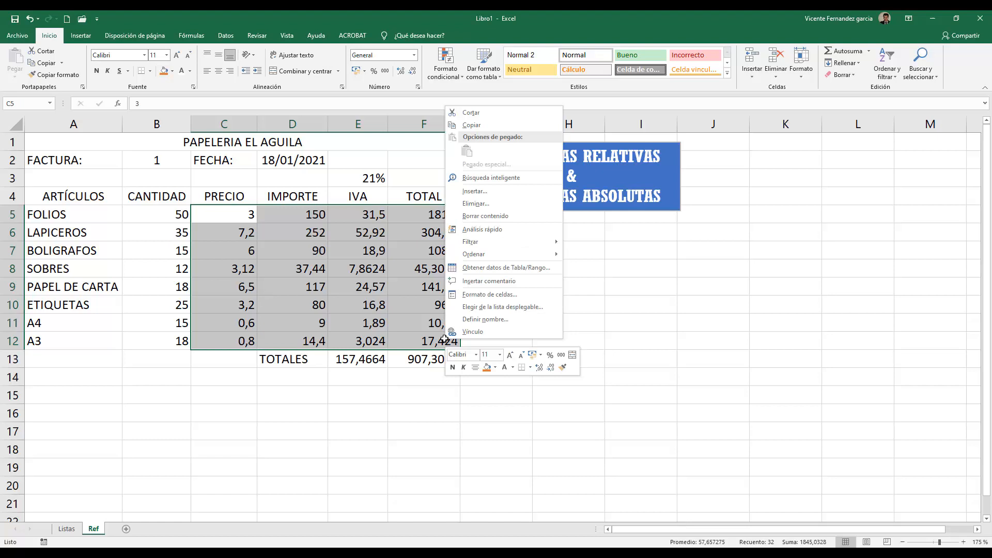
{"action": "left_click", "coordinate": [473, 304]}
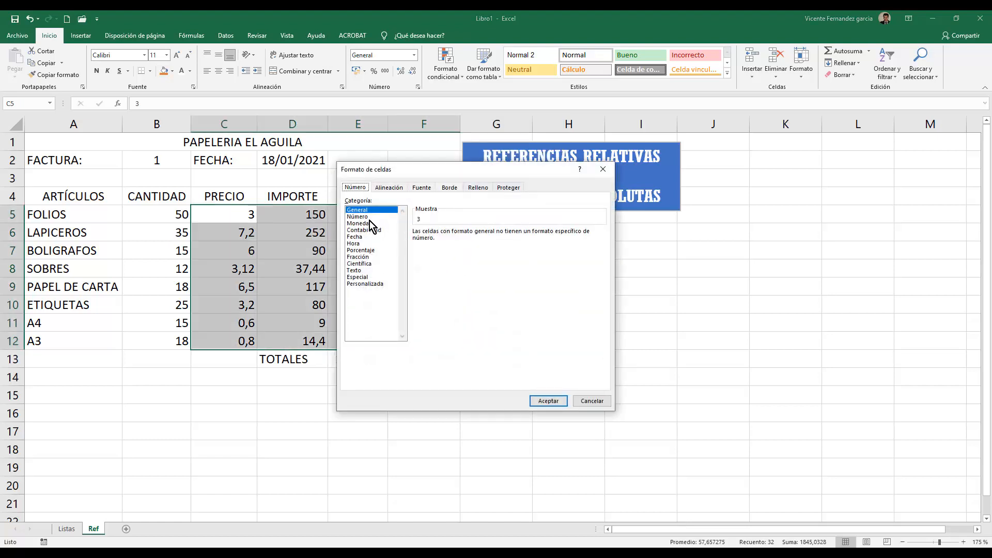
{"action": "left_click", "coordinate": [366, 223]}
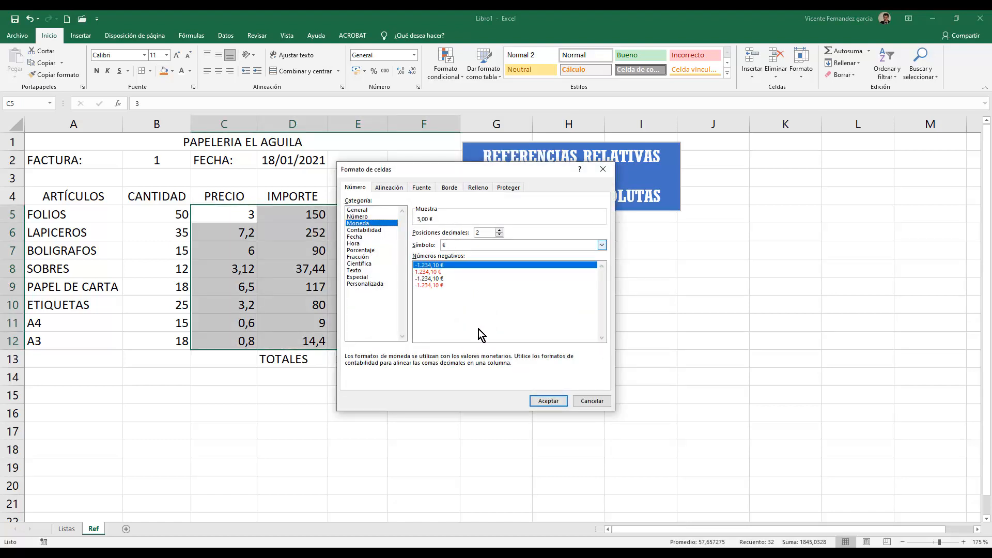
{"action": "left_click", "coordinate": [550, 402]}
{"action": "left_click", "coordinate": [389, 413]}
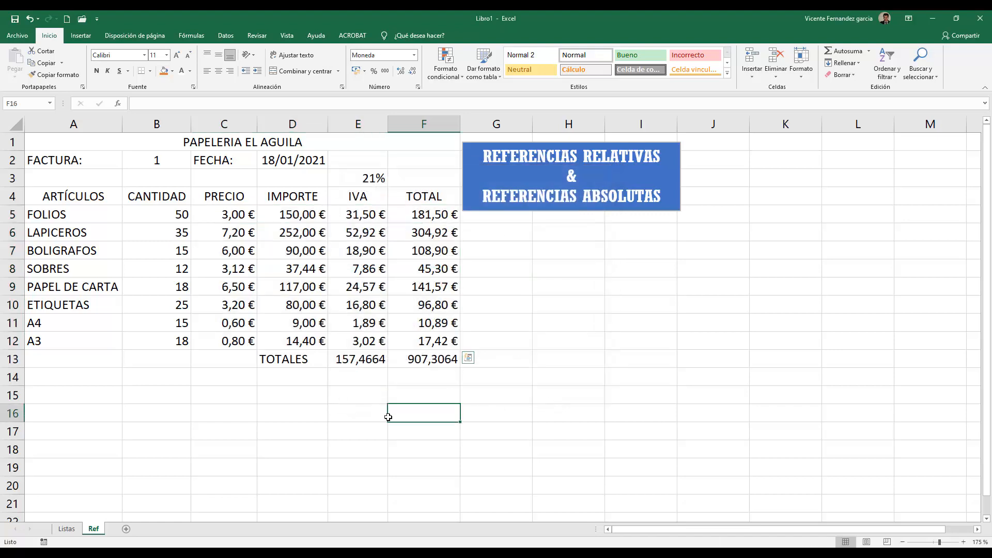
Apply the Moneda number format to the column totals in E13:F13
{"action": "left_click_drag", "start_coordinate": [365, 360], "coordinate": [418, 360]}
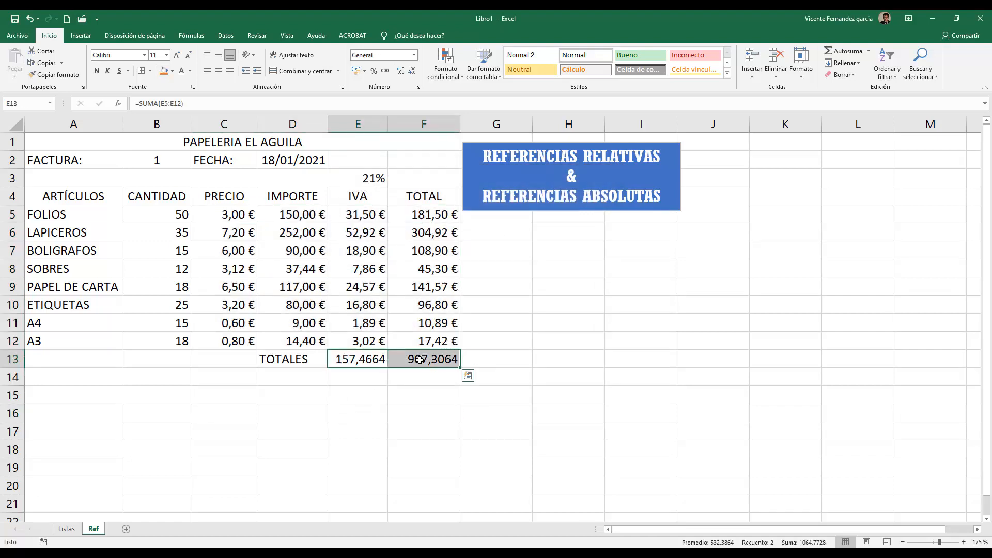
{"action": "right_click", "coordinate": [419, 359]}
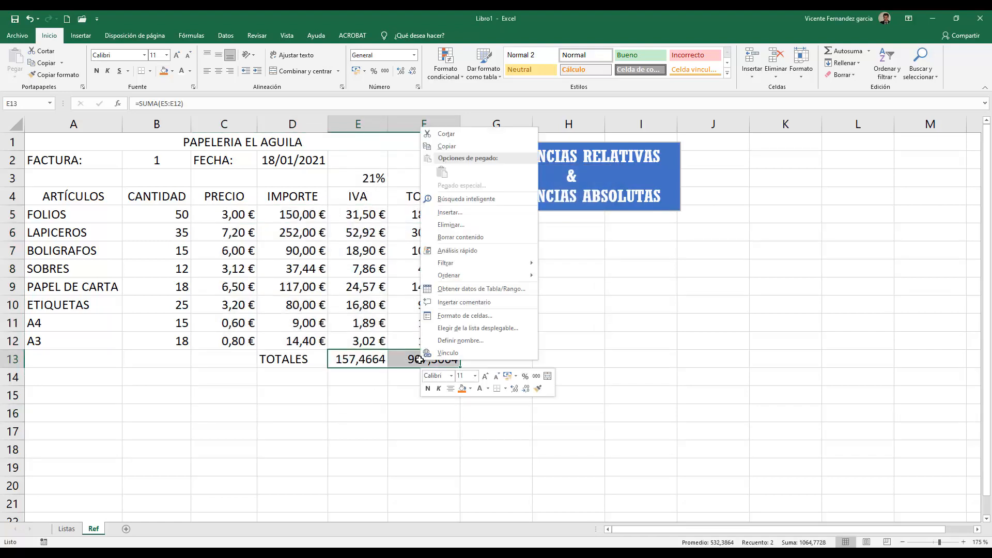
{"action": "left_click", "coordinate": [471, 316]}
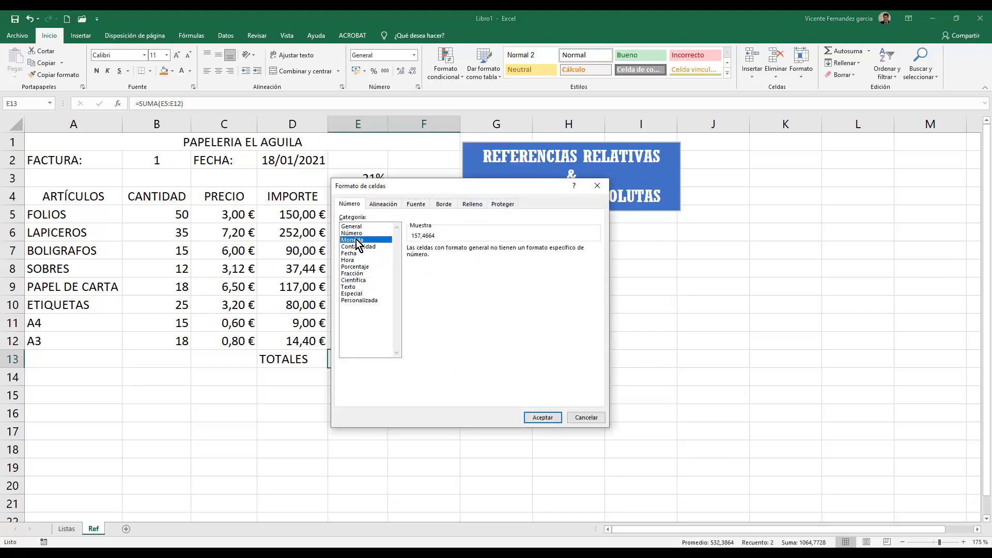
{"action": "left_click", "coordinate": [379, 240]}
{"action": "left_click", "coordinate": [542, 418]}
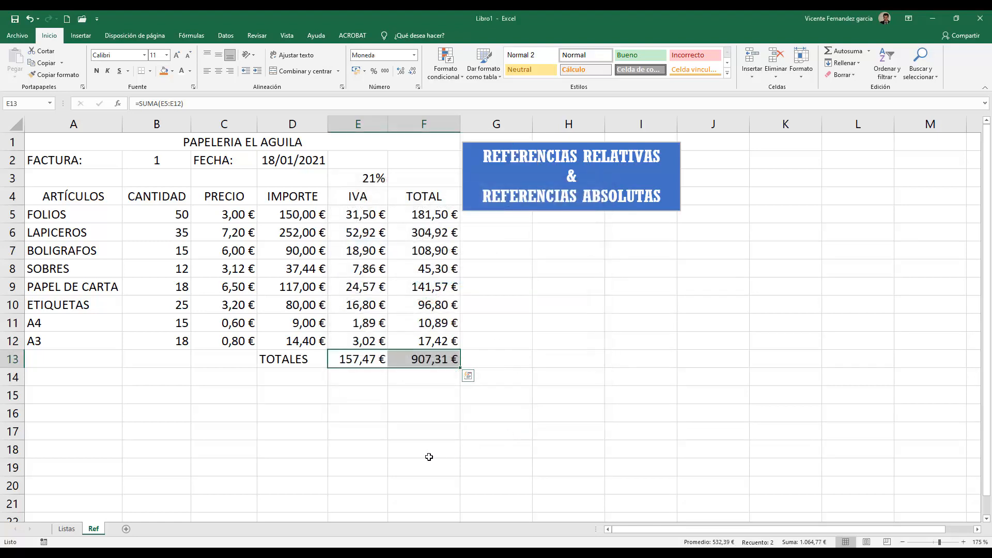
{"action": "left_click", "coordinate": [424, 456]}
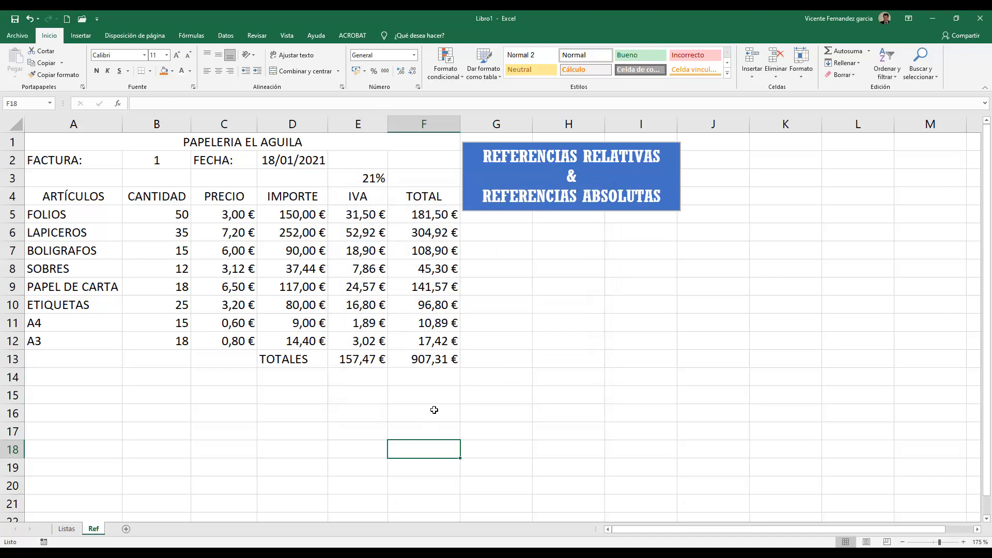
Give the merged title in row 1 an orange fill with white, bold text
{"action": "left_click", "coordinate": [340, 141]}
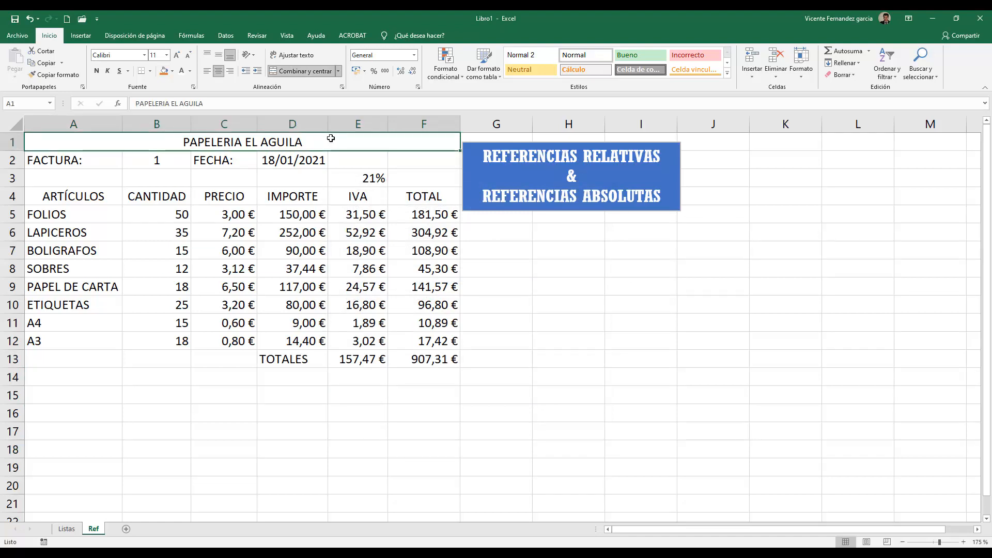
{"action": "left_click", "coordinate": [164, 71]}
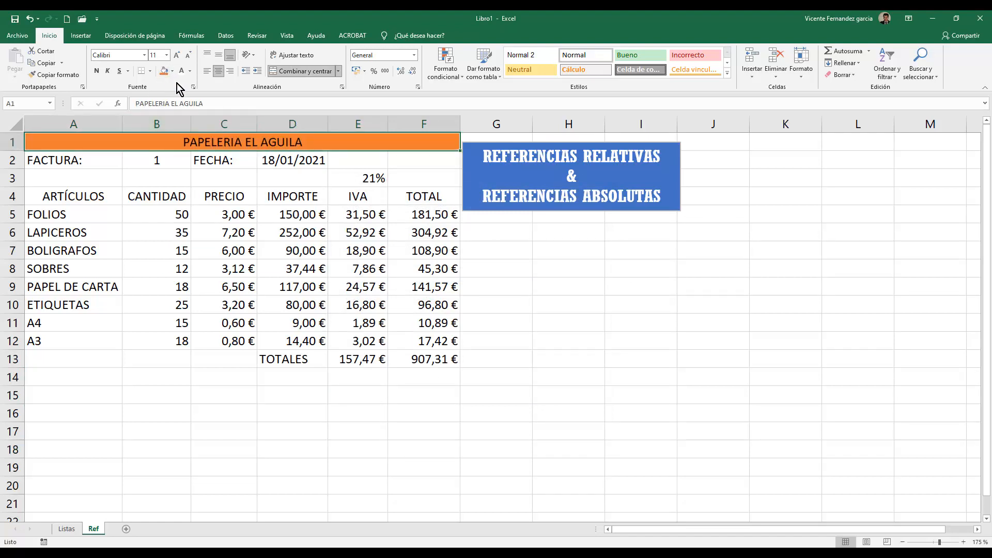
{"action": "left_click", "coordinate": [184, 73]}
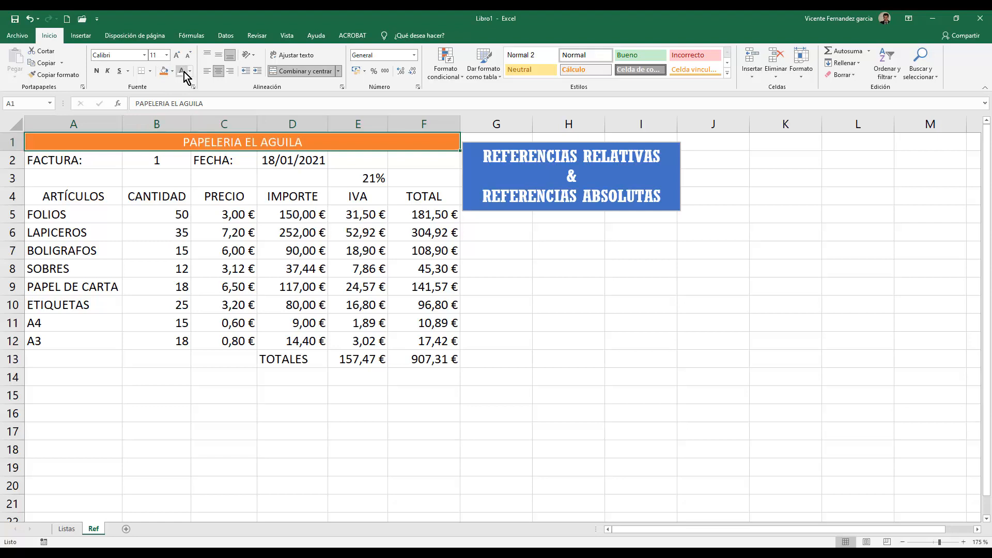
{"action": "left_click", "coordinate": [96, 71]}
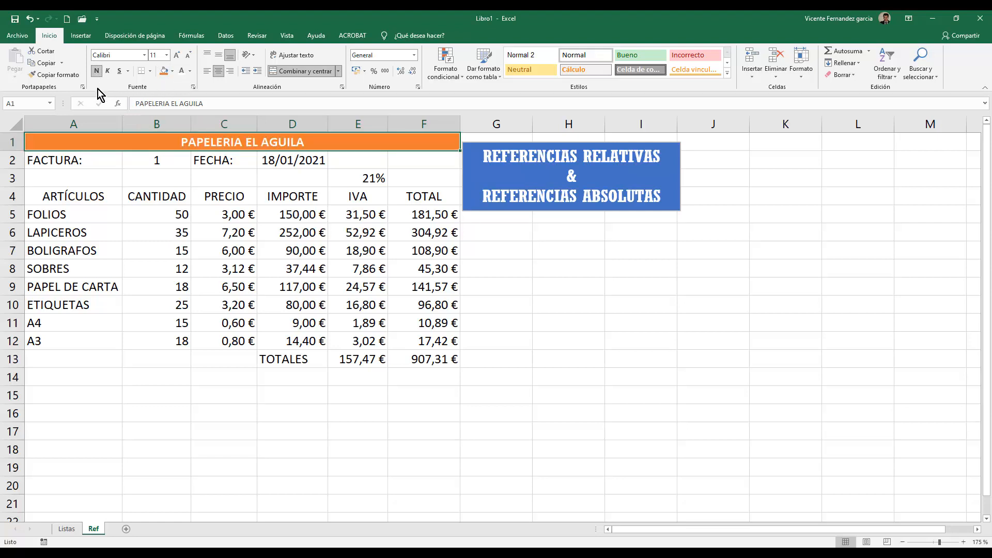
Give the column headings in A4:F4 a light blue fill with white, bold text
{"action": "left_click_drag", "start_coordinate": [71, 195], "coordinate": [405, 196]}
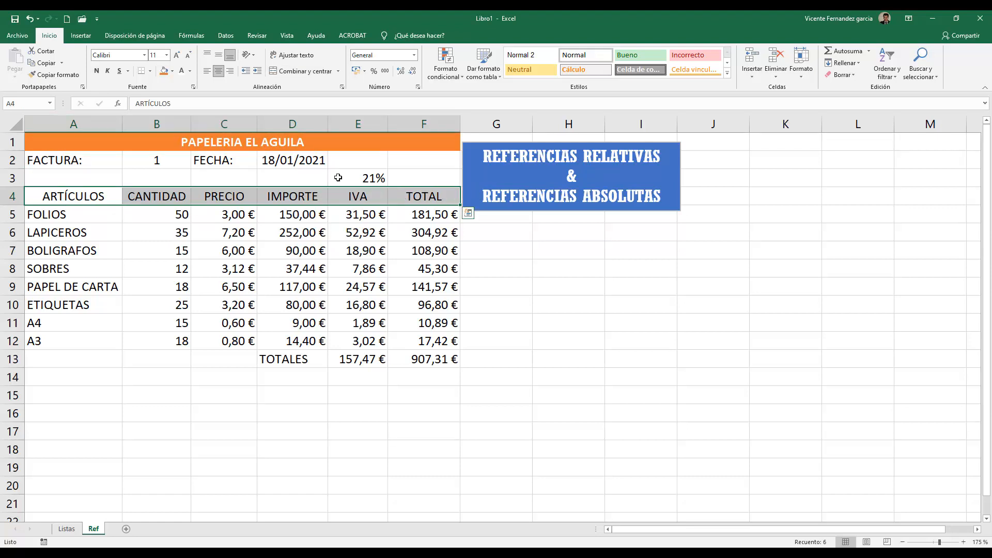
{"action": "left_click", "coordinate": [172, 72]}
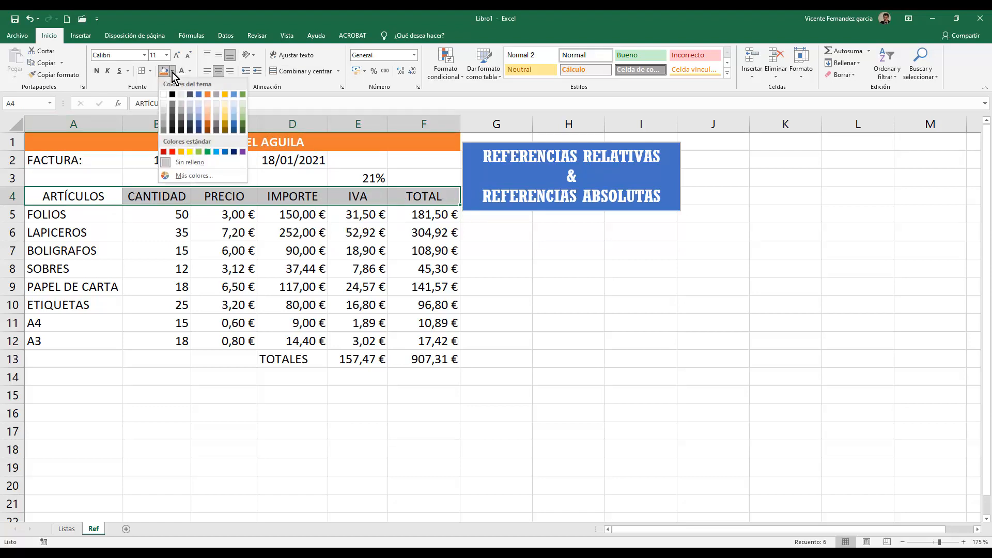
{"action": "left_click", "coordinate": [198, 118]}
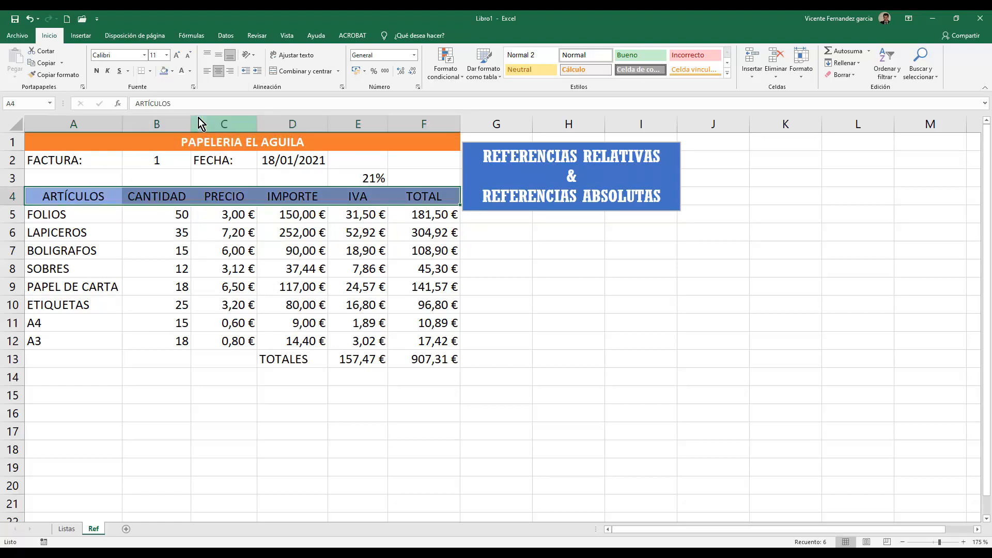
{"action": "left_click", "coordinate": [180, 73]}
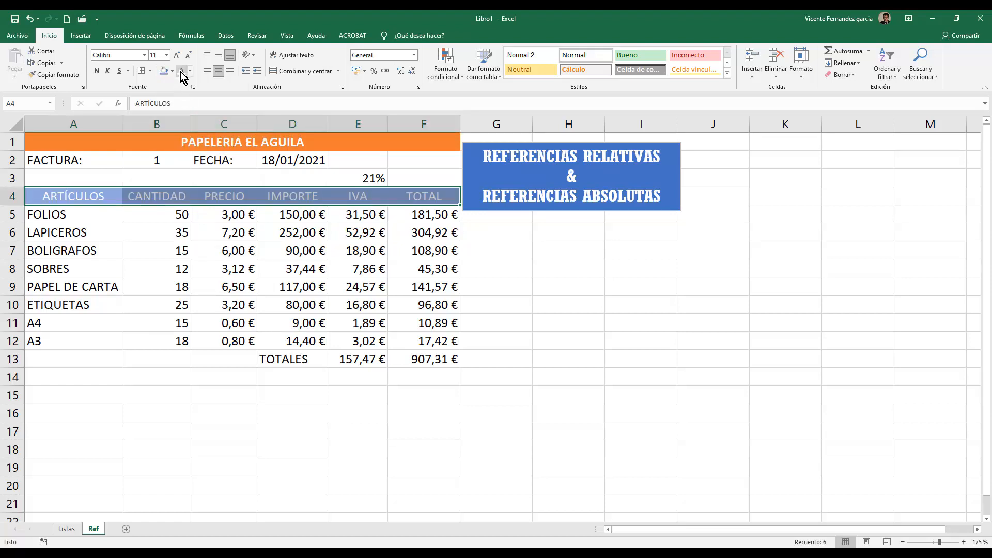
{"action": "left_click", "coordinate": [96, 70]}
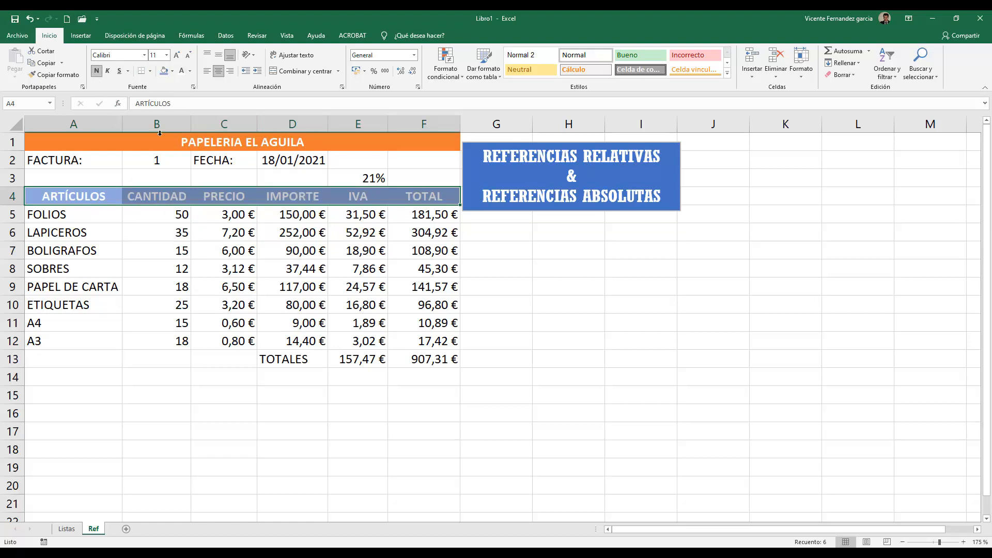
Give the totals row D13:F13 the same light blue fill with white, bold text
{"action": "left_click", "coordinate": [292, 353]}
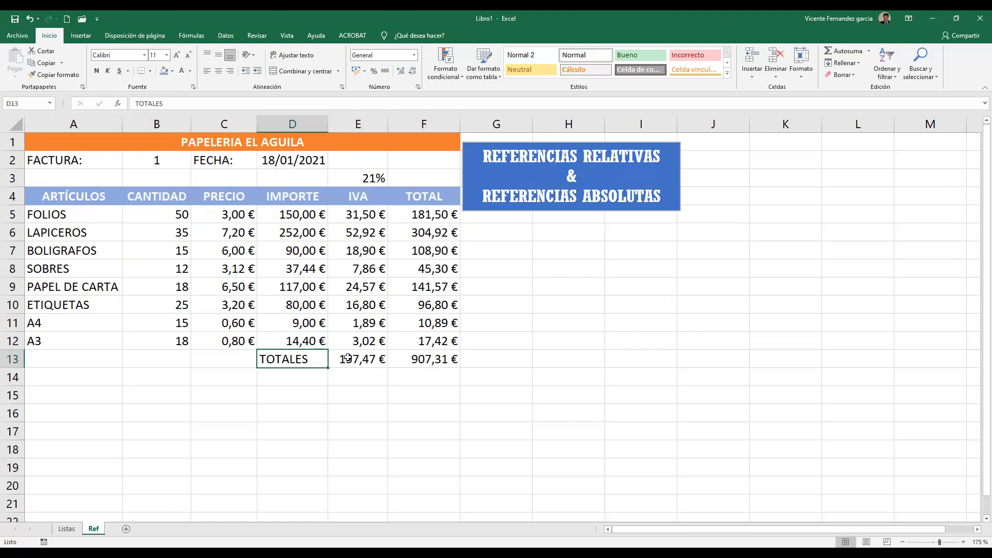
{"action": "left_click_drag", "start_coordinate": [348, 358], "coordinate": [429, 359]}
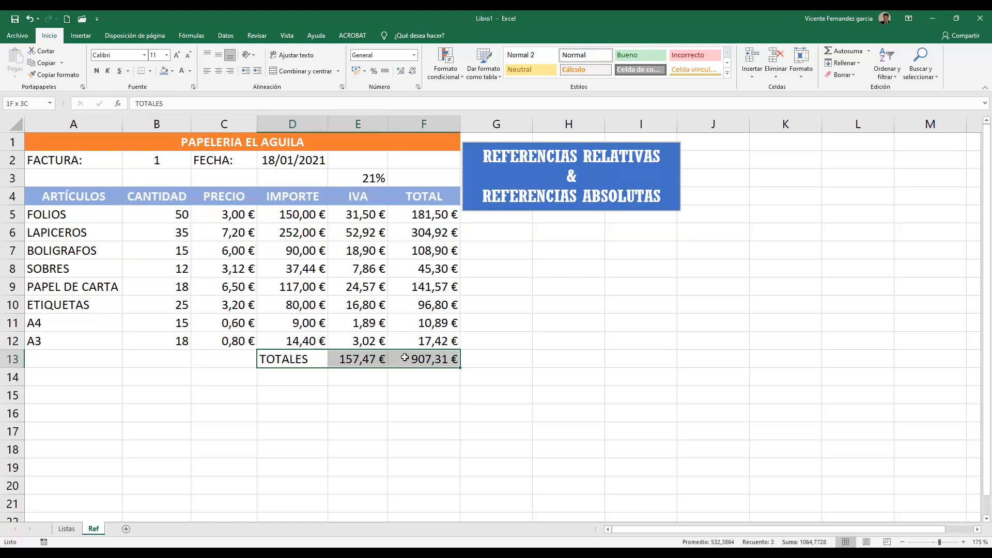
{"action": "left_click", "coordinate": [163, 71]}
{"action": "left_click", "coordinate": [182, 71]}
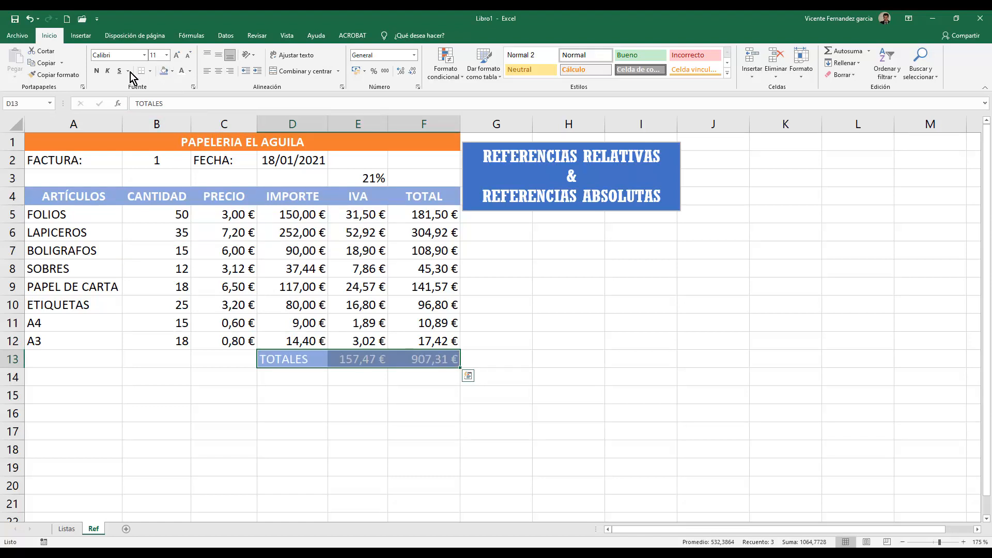
{"action": "left_click", "coordinate": [98, 70]}
Make the article names in A5:A12 bold
{"action": "left_click", "coordinate": [109, 217]}
{"action": "left_click_drag", "start_coordinate": [105, 236], "coordinate": [110, 340]}
{"action": "left_click", "coordinate": [97, 71]}
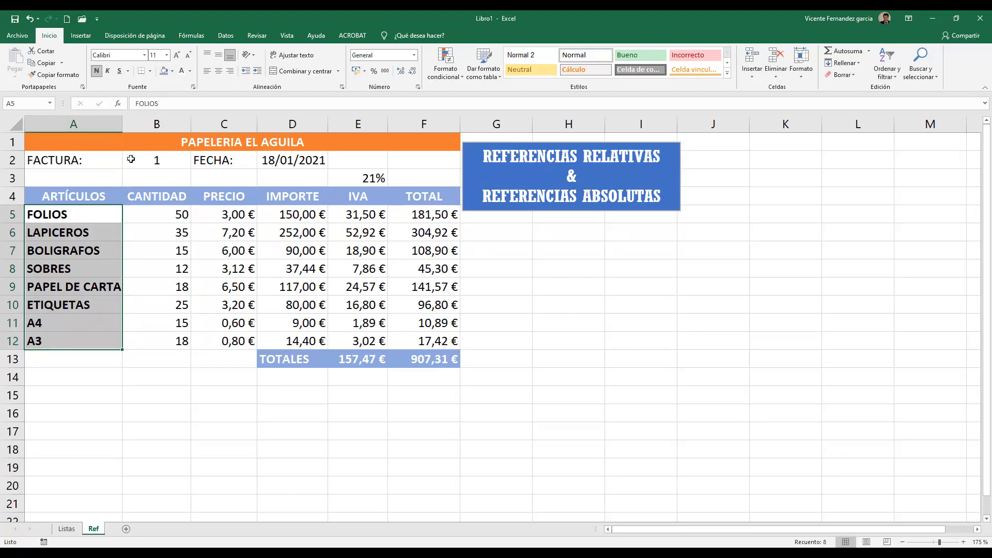
{"action": "left_click", "coordinate": [234, 270]}
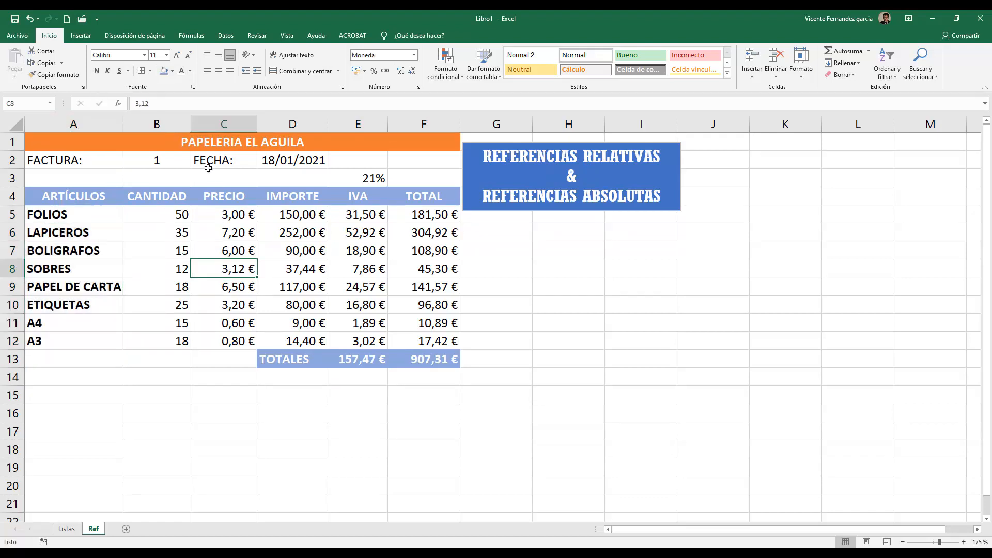
Autofit the widths of columns A to F to their contents
{"action": "left_click_drag", "start_coordinate": [77, 123], "coordinate": [395, 137]}
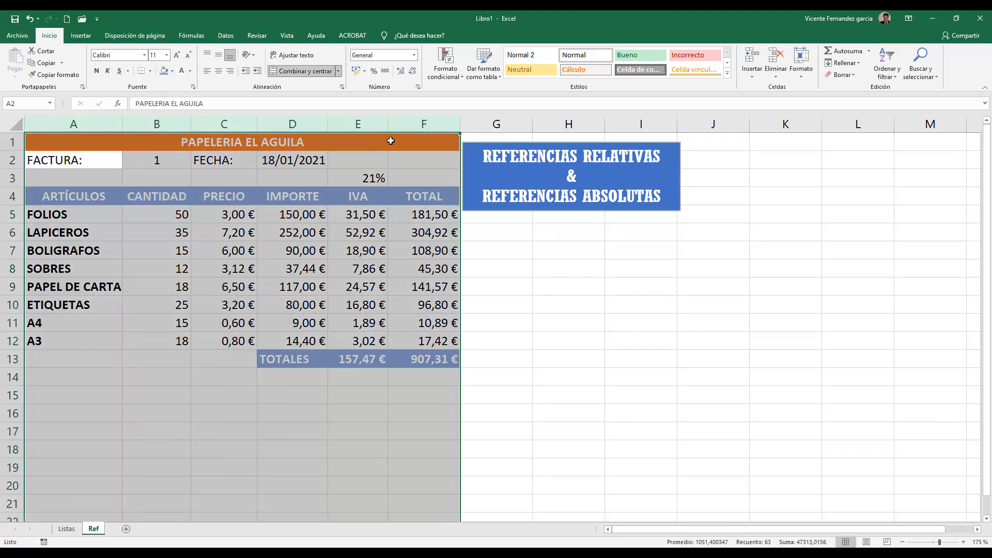
{"action": "double_click", "coordinate": [329, 124]}
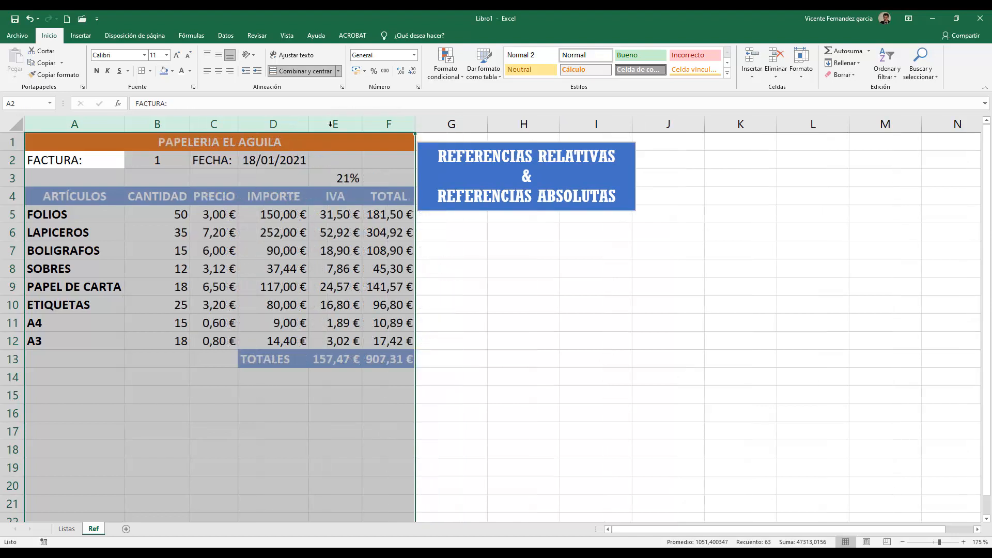
{"action": "left_click", "coordinate": [168, 236]}
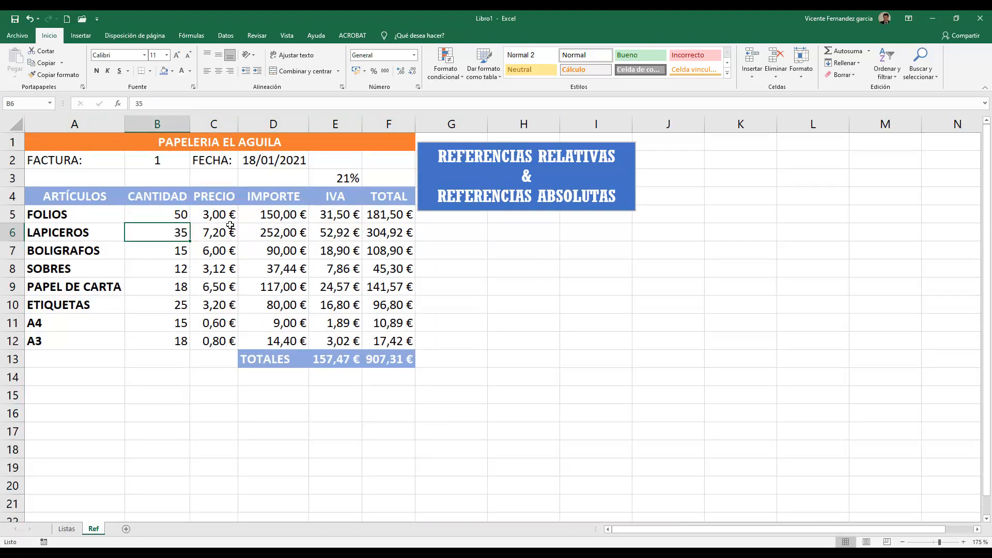
{"action": "left_click", "coordinate": [444, 269]}
Put a thick solid outline border in the automatic colour around the whole invoice table A1:F13, on its outer edges only
{"action": "left_click_drag", "start_coordinate": [80, 140], "coordinate": [354, 360]}
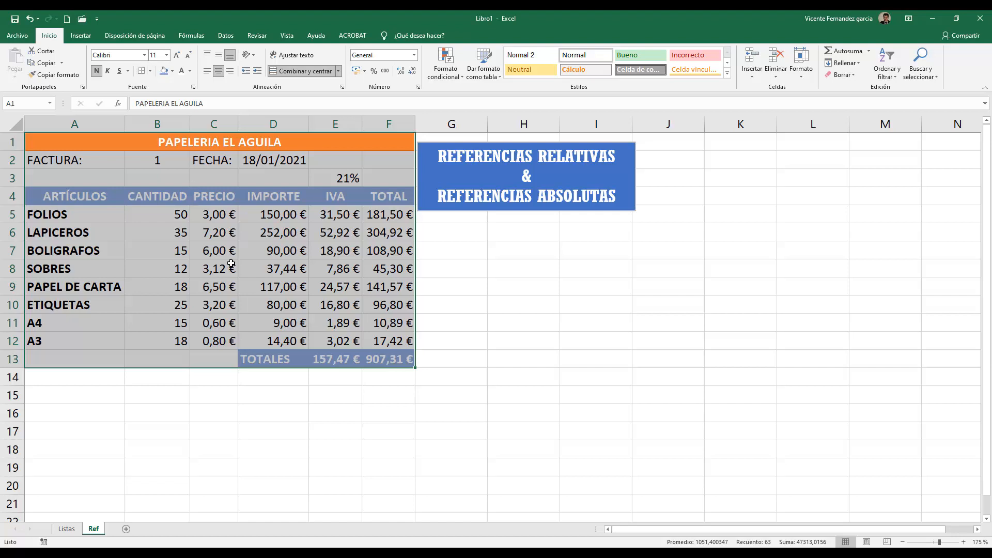
{"action": "right_click", "coordinate": [224, 251]}
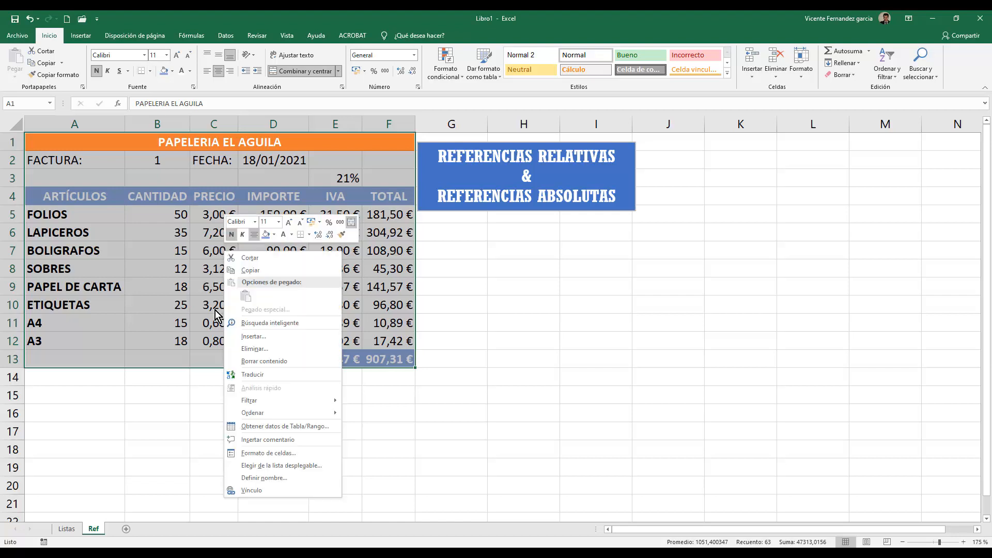
{"action": "left_click", "coordinate": [270, 454]}
{"action": "left_click", "coordinate": [245, 320]}
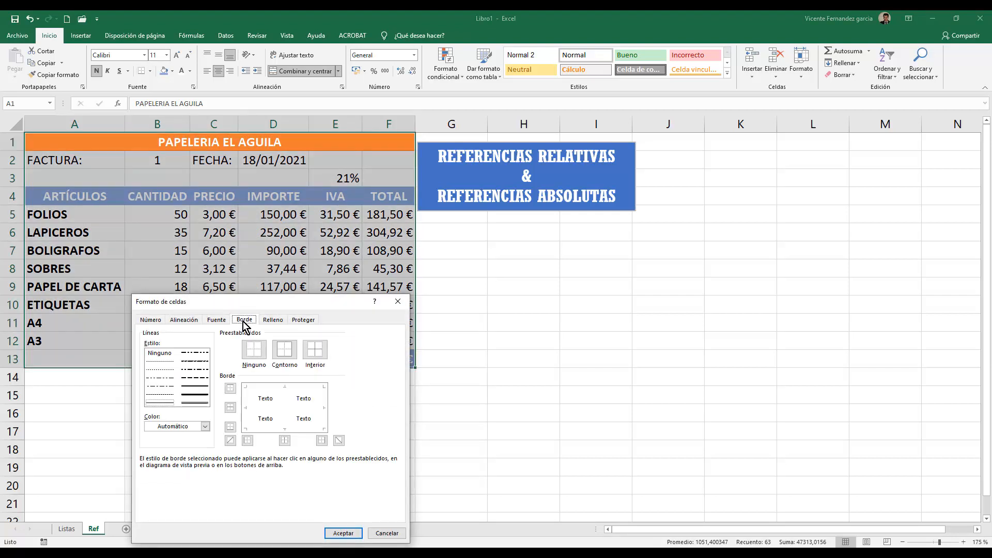
{"action": "left_click_drag", "start_coordinate": [262, 305], "coordinate": [639, 245]}
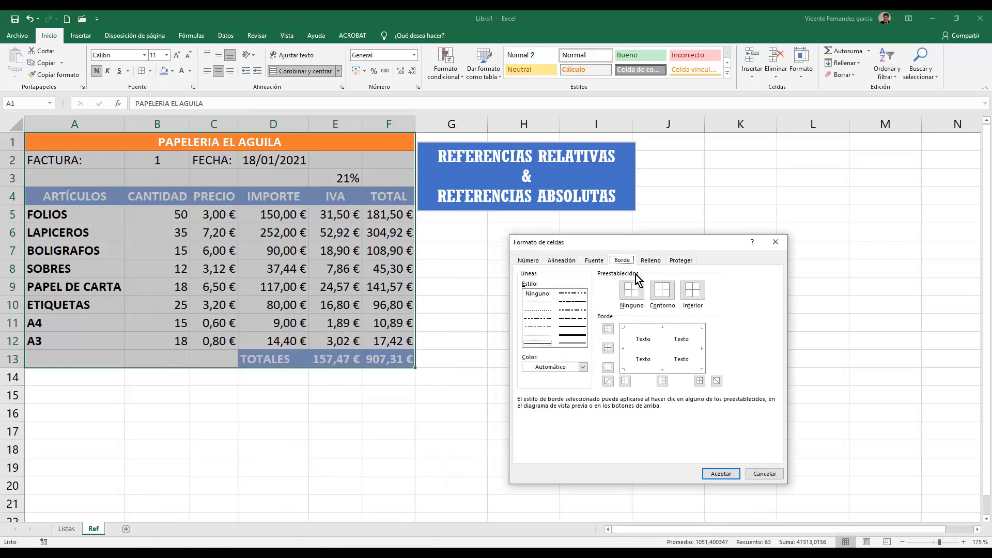
{"action": "left_click", "coordinate": [574, 336]}
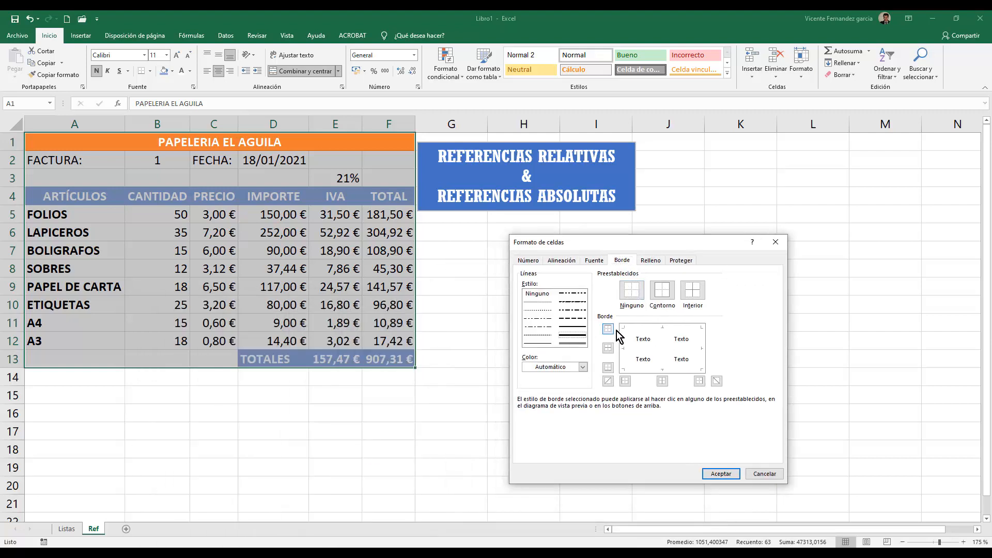
{"action": "left_click", "coordinate": [637, 331]}
{"action": "left_click", "coordinate": [625, 343]}
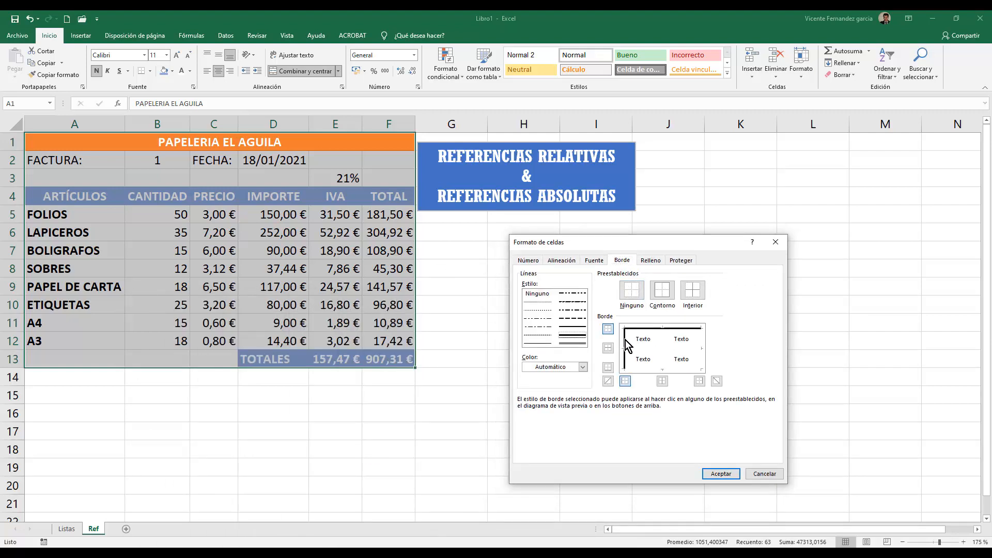
{"action": "left_click", "coordinate": [645, 369]}
{"action": "left_click", "coordinate": [699, 340]}
{"action": "left_click", "coordinate": [727, 474]}
{"action": "left_click", "coordinate": [498, 454]}
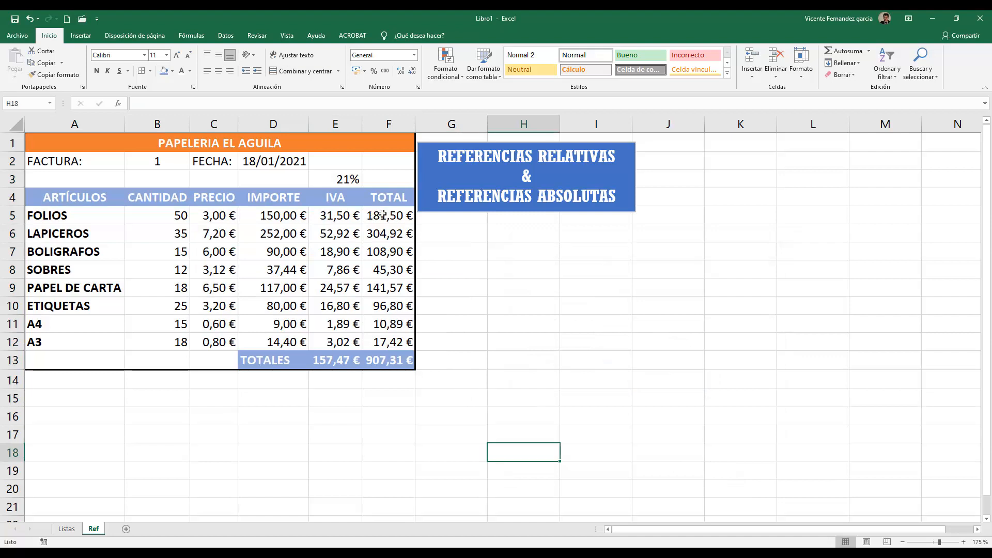
Make the article totals in F5:F12 bold and give them a very light blue fill
{"action": "left_click_drag", "start_coordinate": [388, 215], "coordinate": [370, 343]}
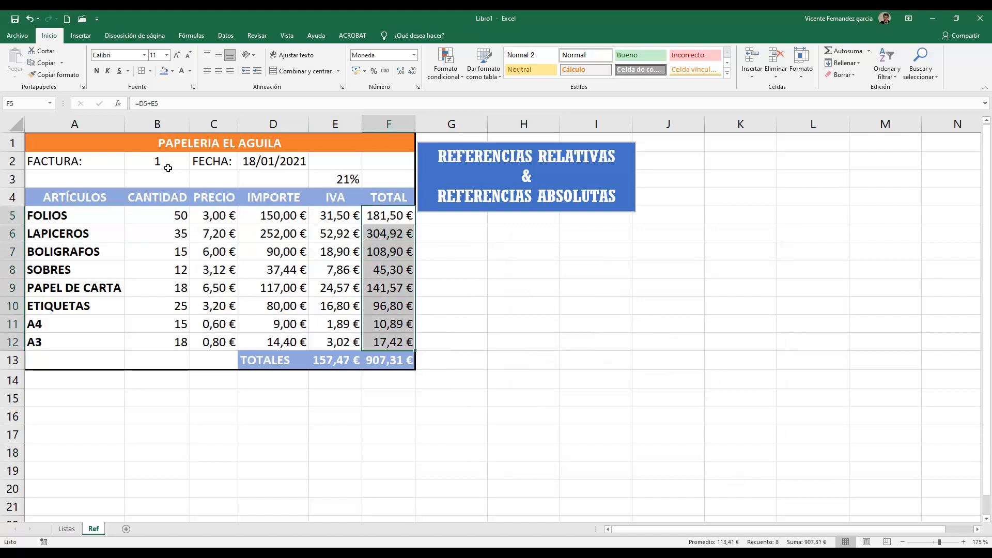
{"action": "left_click", "coordinate": [96, 71]}
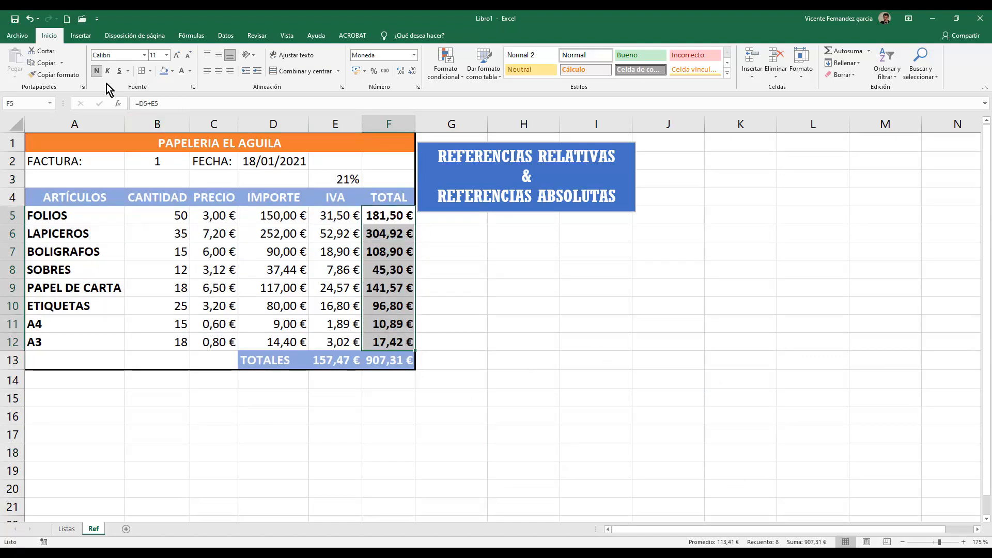
{"action": "left_click", "coordinate": [173, 72]}
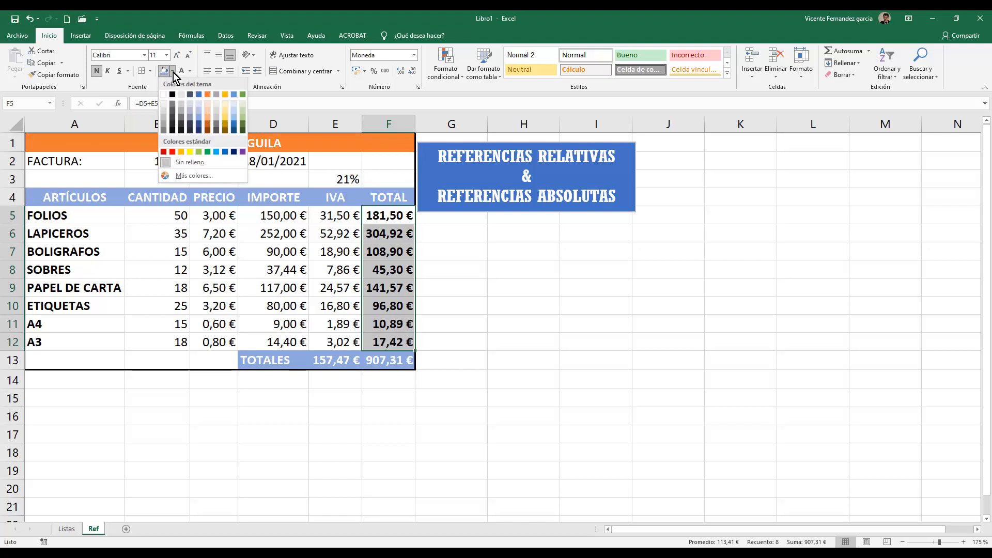
{"action": "left_click", "coordinate": [199, 104]}
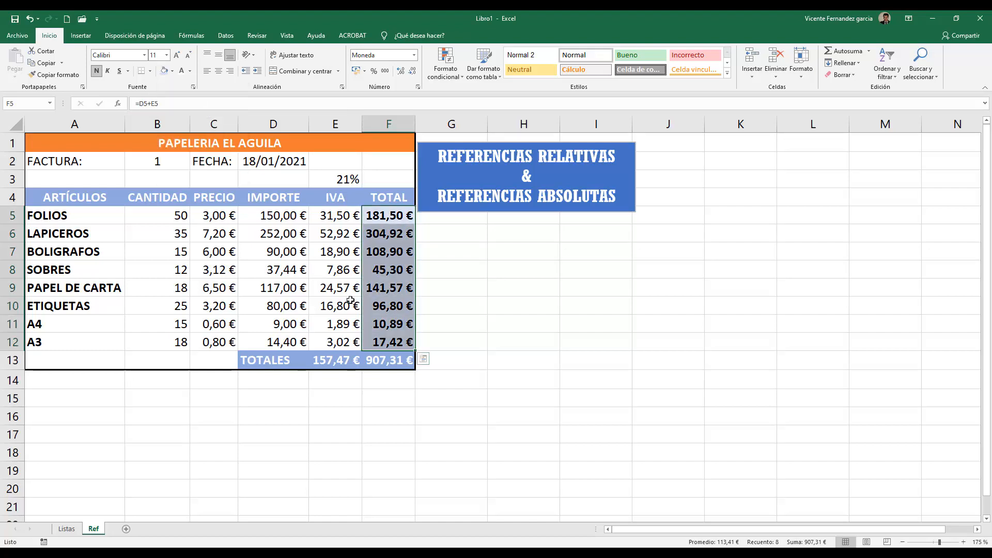
{"action": "left_click", "coordinate": [476, 360]}
{"action": "left_click", "coordinate": [522, 363]}
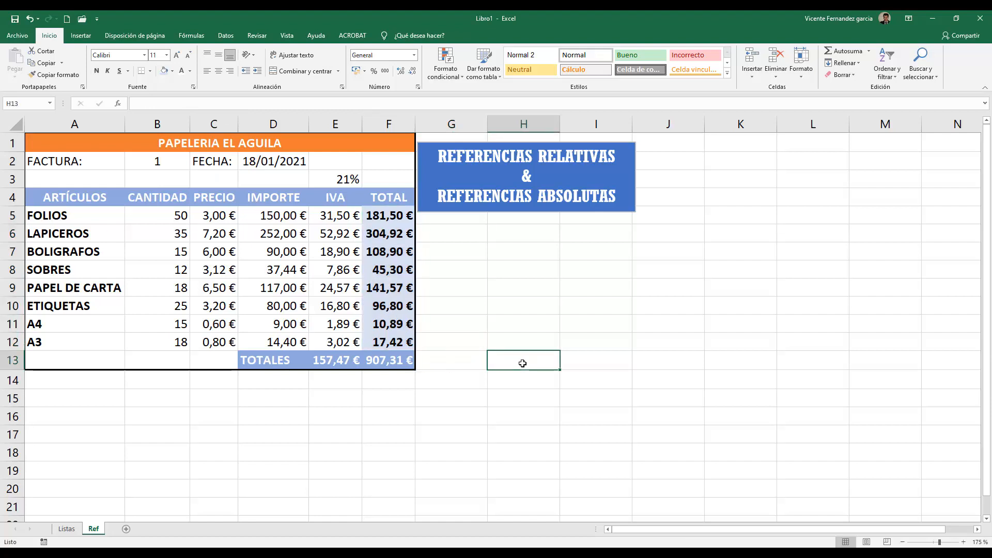